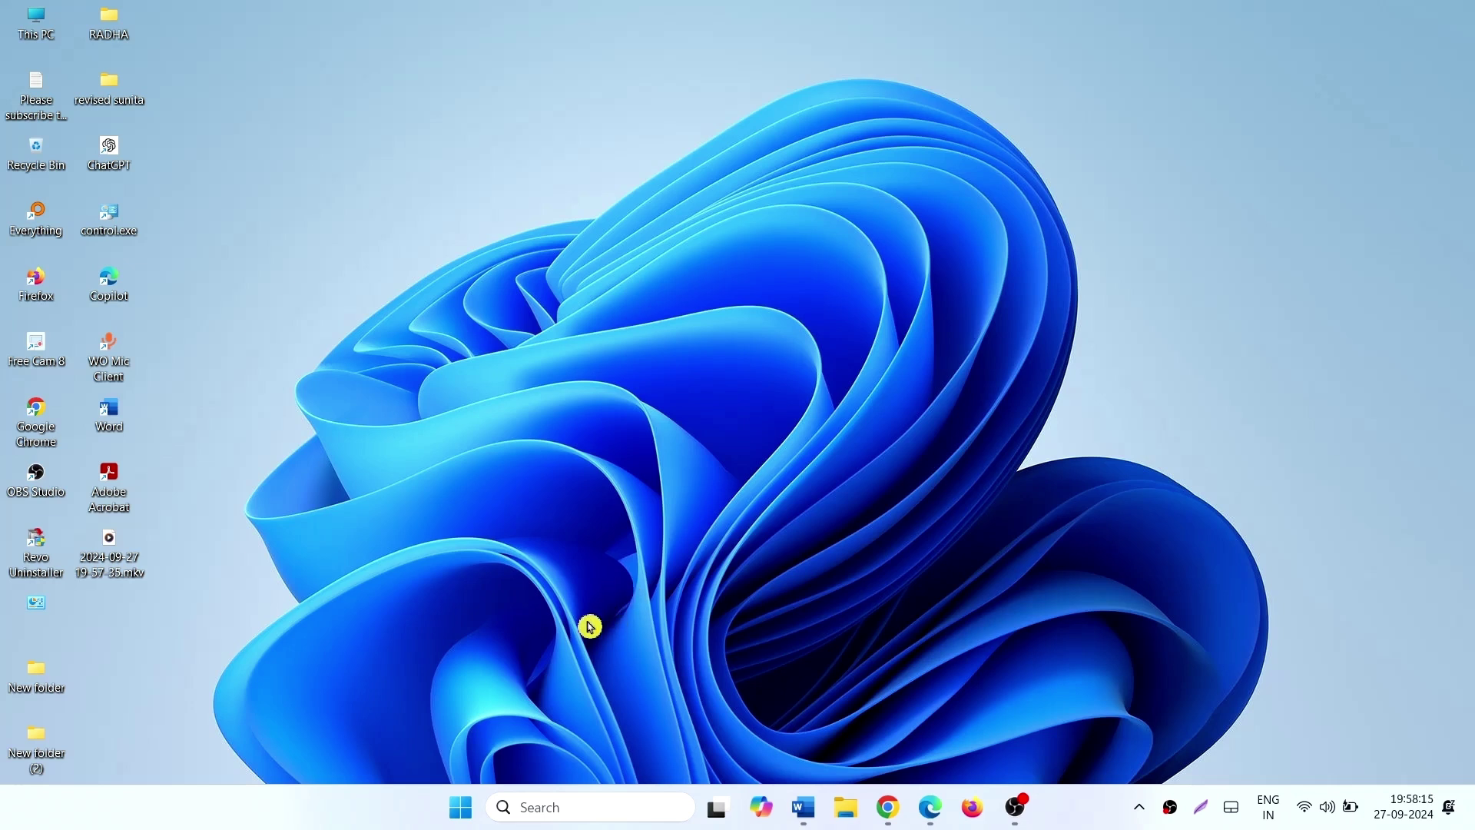
- Launch Registry Editor by searching Windows for 'regedit'
{"action": "left_click", "coordinate": [544, 810]}
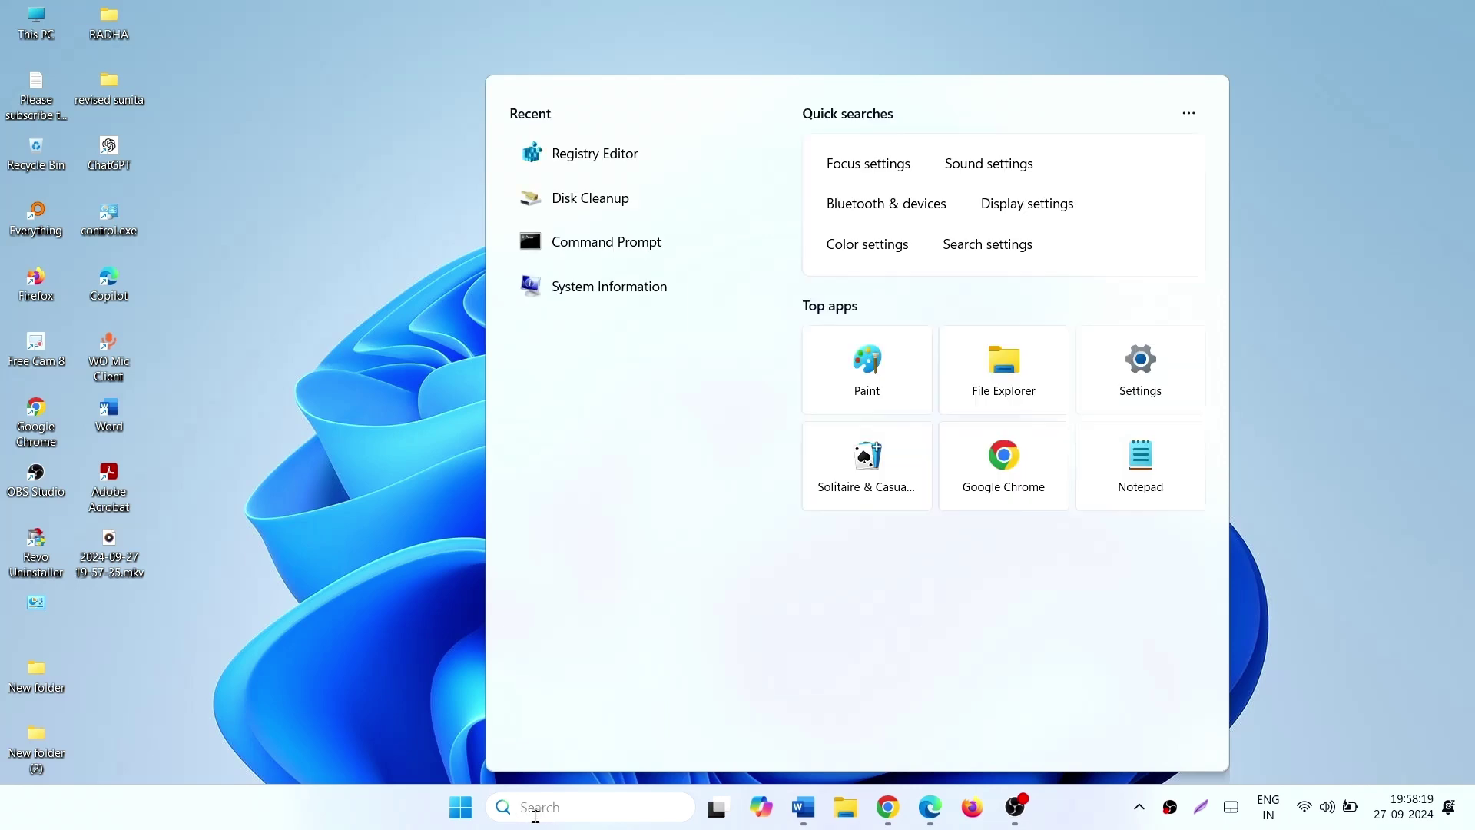
{"action": "type", "text": "regedit"}
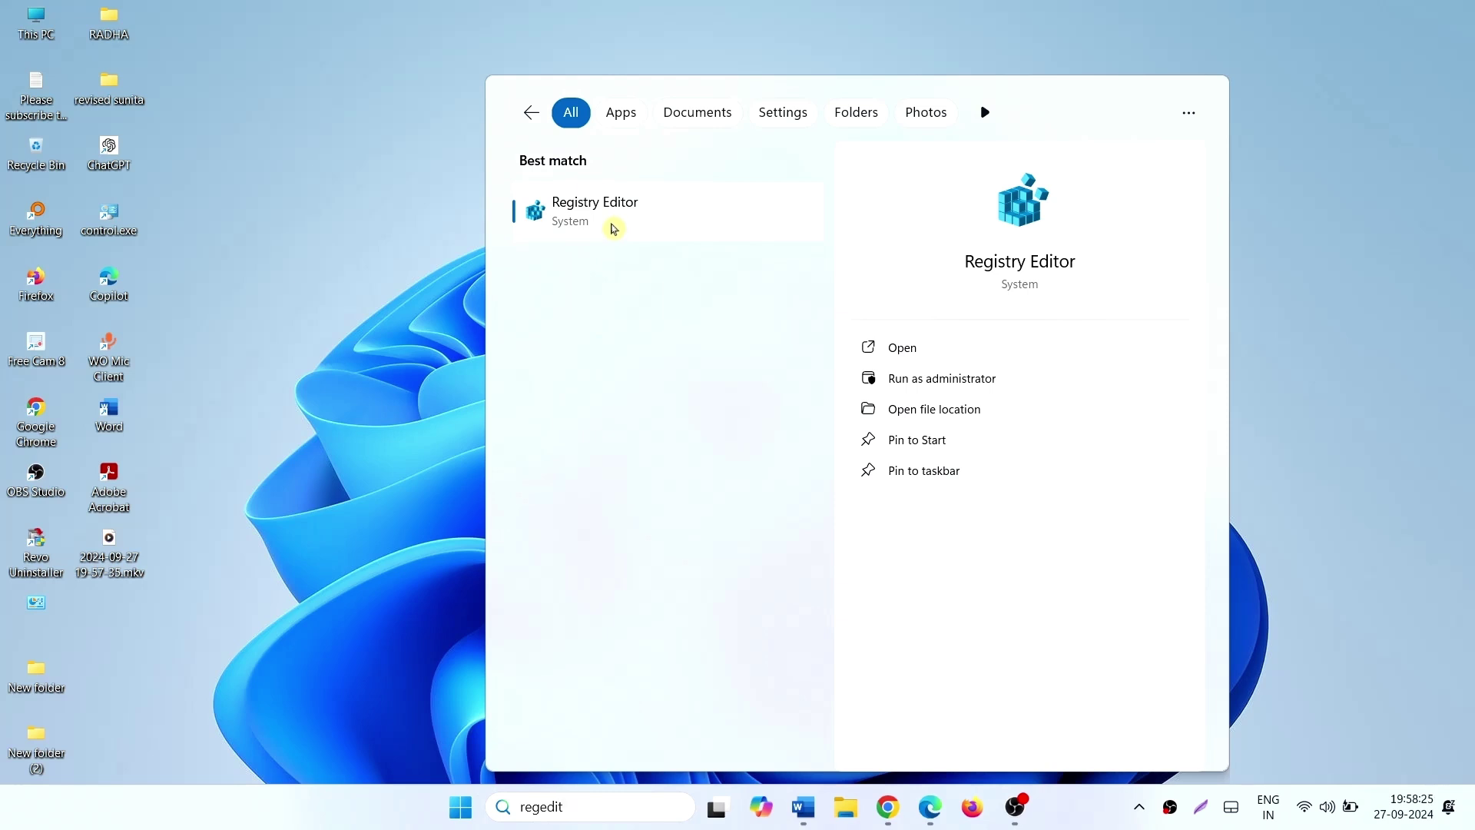
{"action": "left_click", "coordinate": [614, 227]}
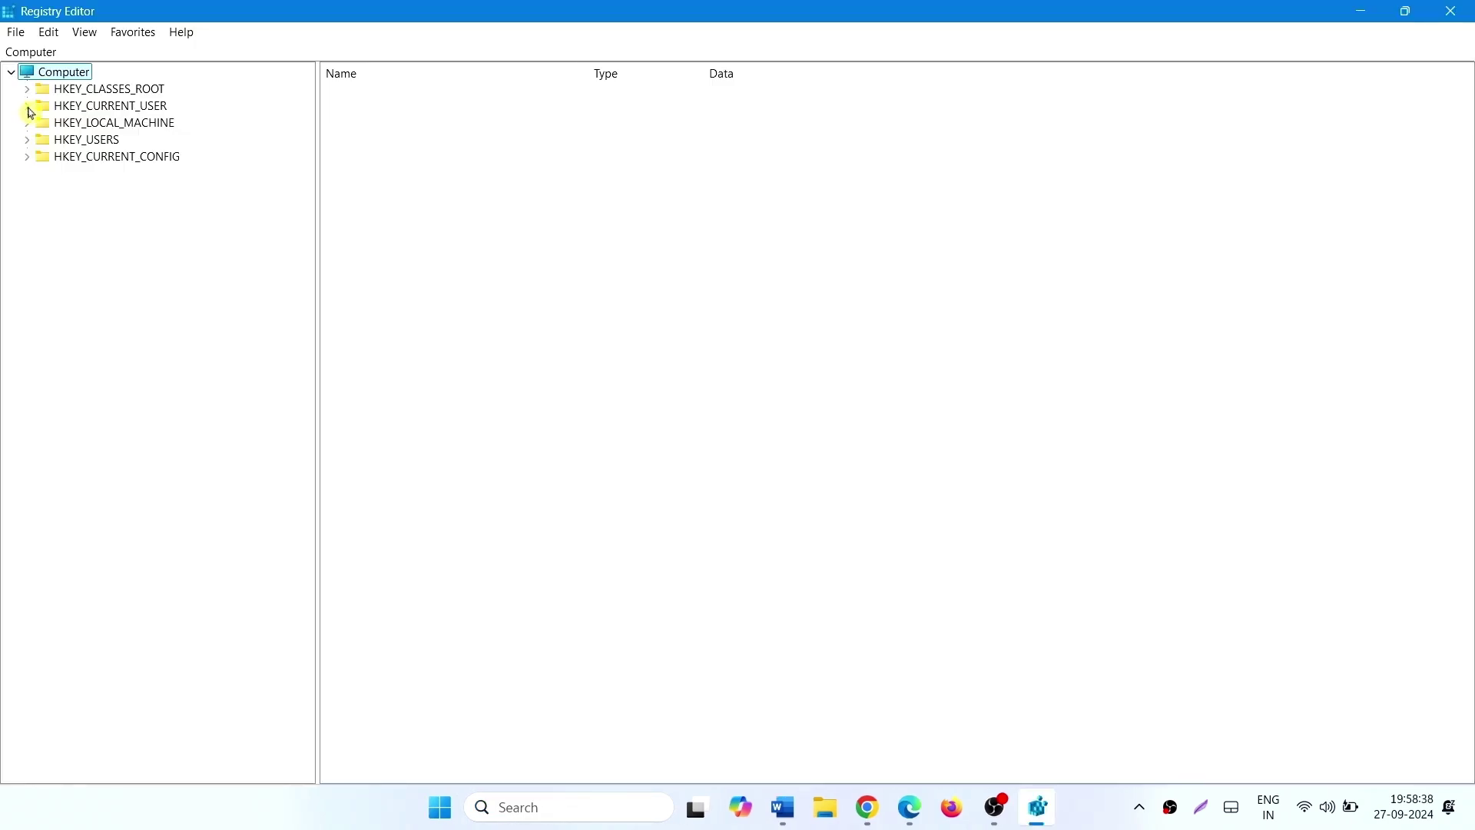
- Navigate to HKEY_CURRENT_USER\Software\Microsoft\OneDrive to view its values
{"action": "left_click", "coordinate": [28, 107]}
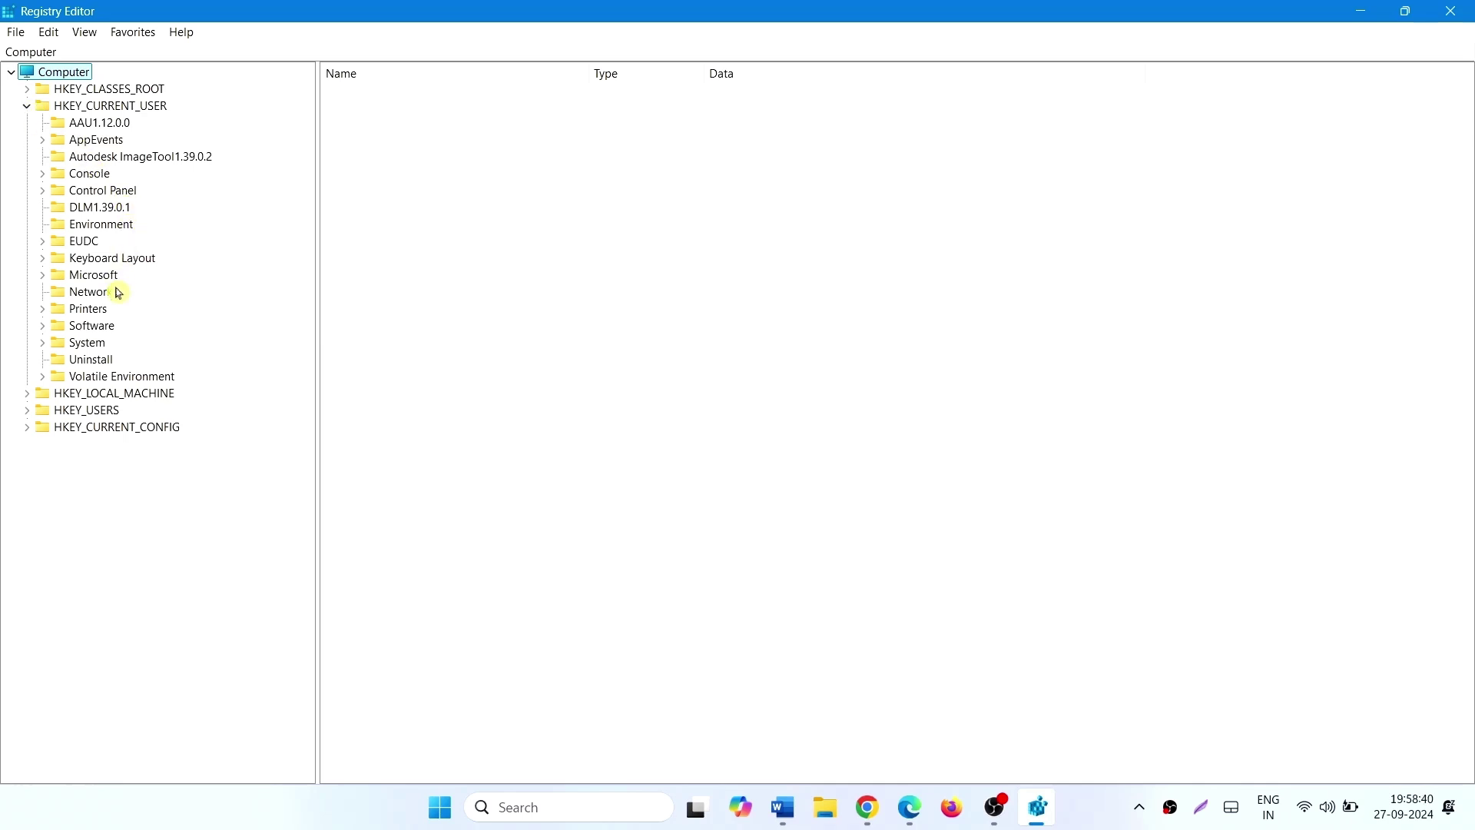
{"action": "left_click", "coordinate": [42, 330]}
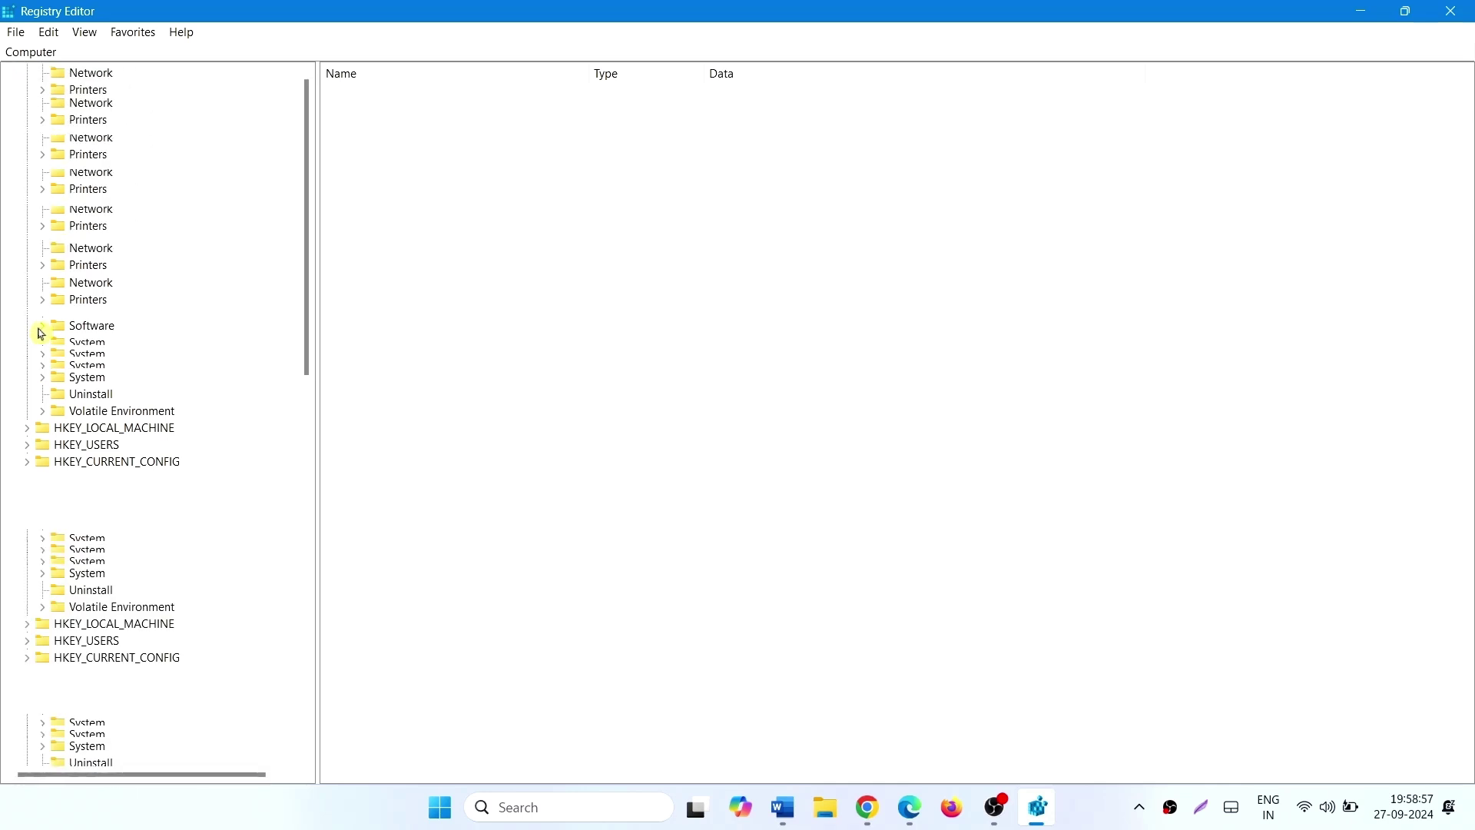
{"action": "scroll", "coordinate": [295, 390], "scroll_direction": "down", "scroll_amount": 8}
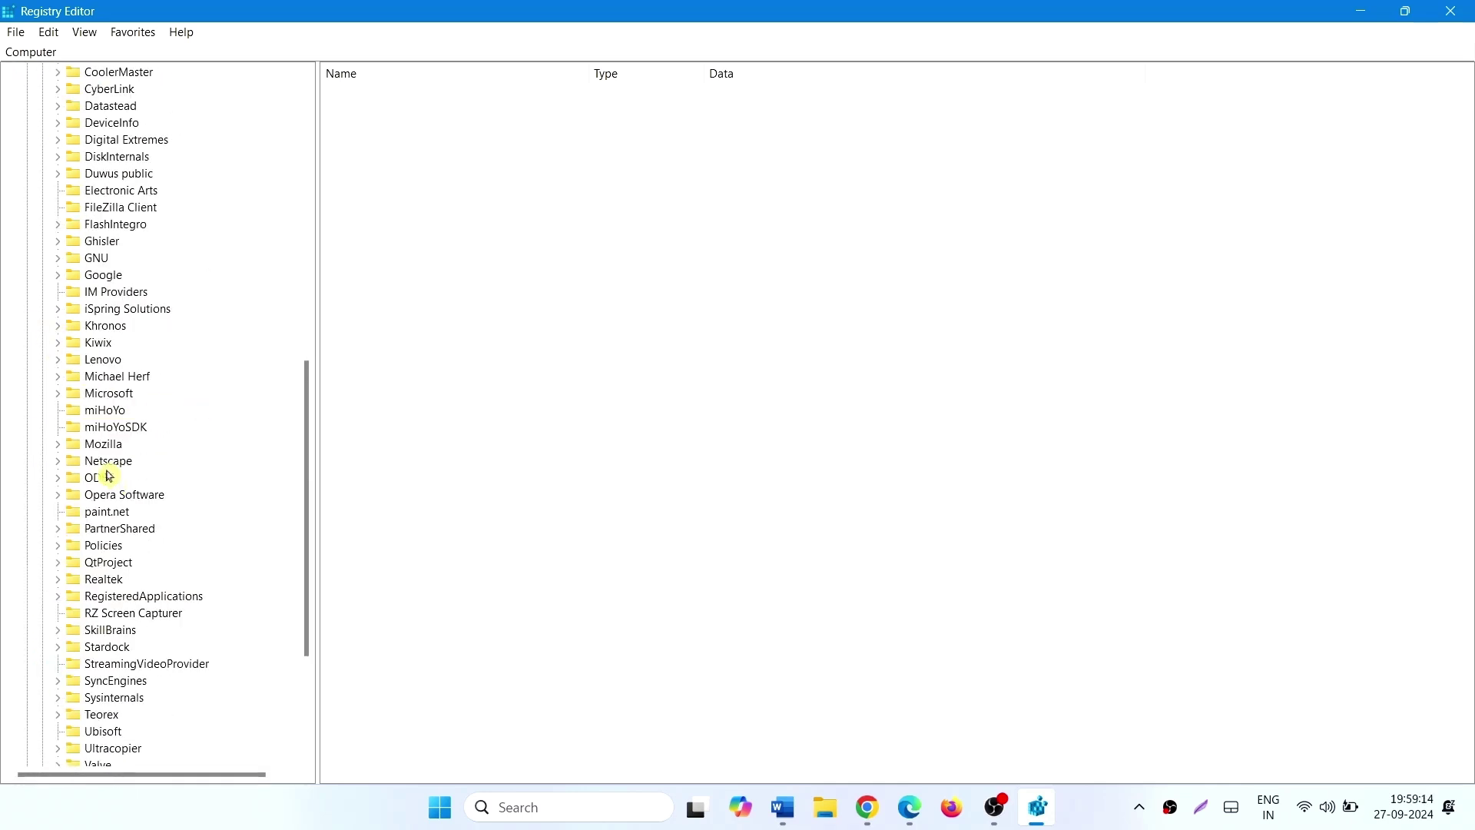
{"action": "left_click", "coordinate": [58, 396]}
{"action": "scroll", "coordinate": [181, 530], "scroll_direction": "down", "scroll_amount": 20}
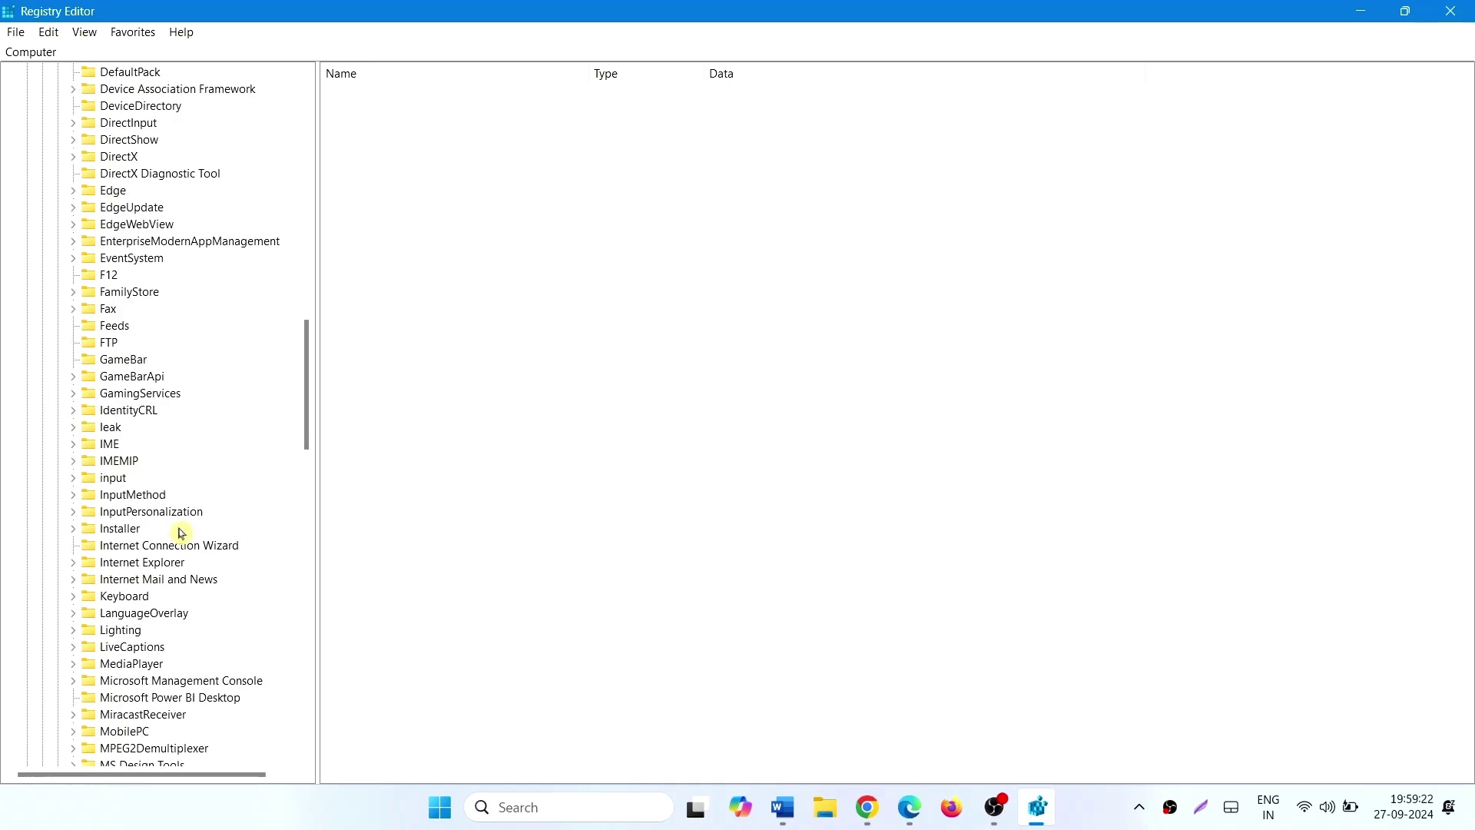
{"action": "scroll", "coordinate": [179, 537], "scroll_direction": "down", "scroll_amount": 2}
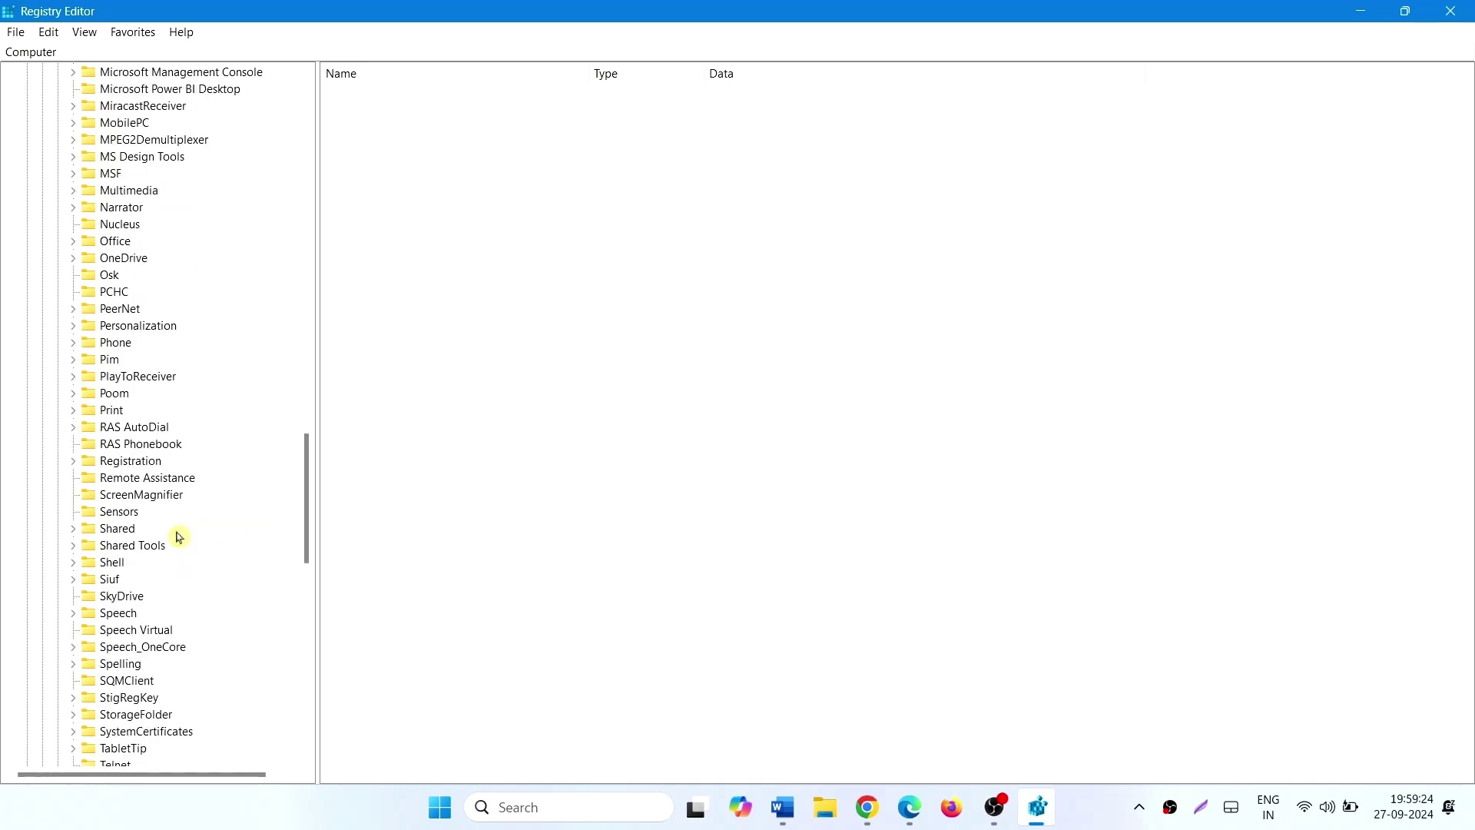
{"action": "left_click", "coordinate": [117, 259]}
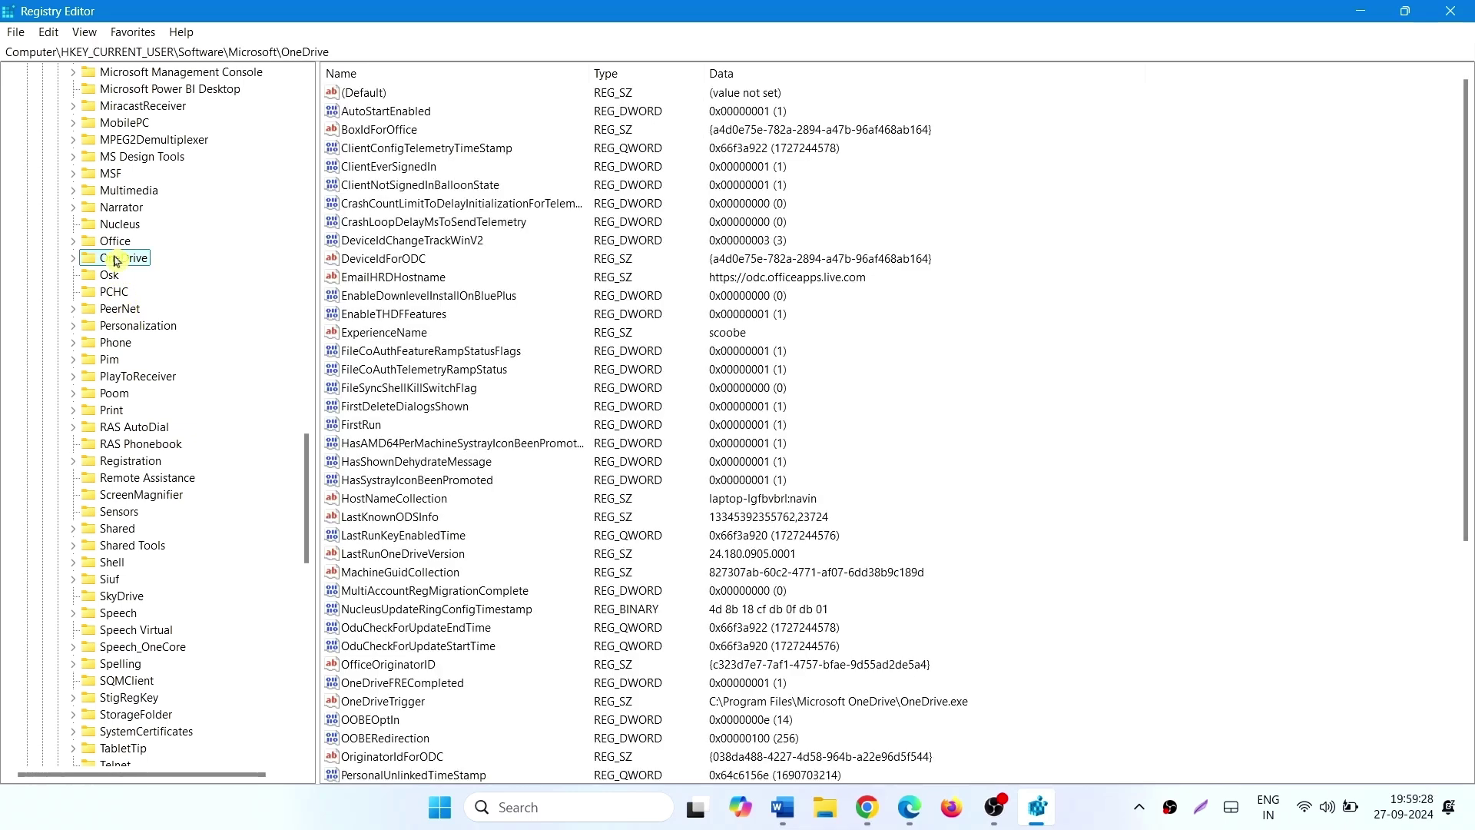
- Delete the HKEY_CURRENT_USER\Software\Microsoft\OneDrive key and confirm the deletion
{"action": "right_click", "coordinate": [117, 259]}
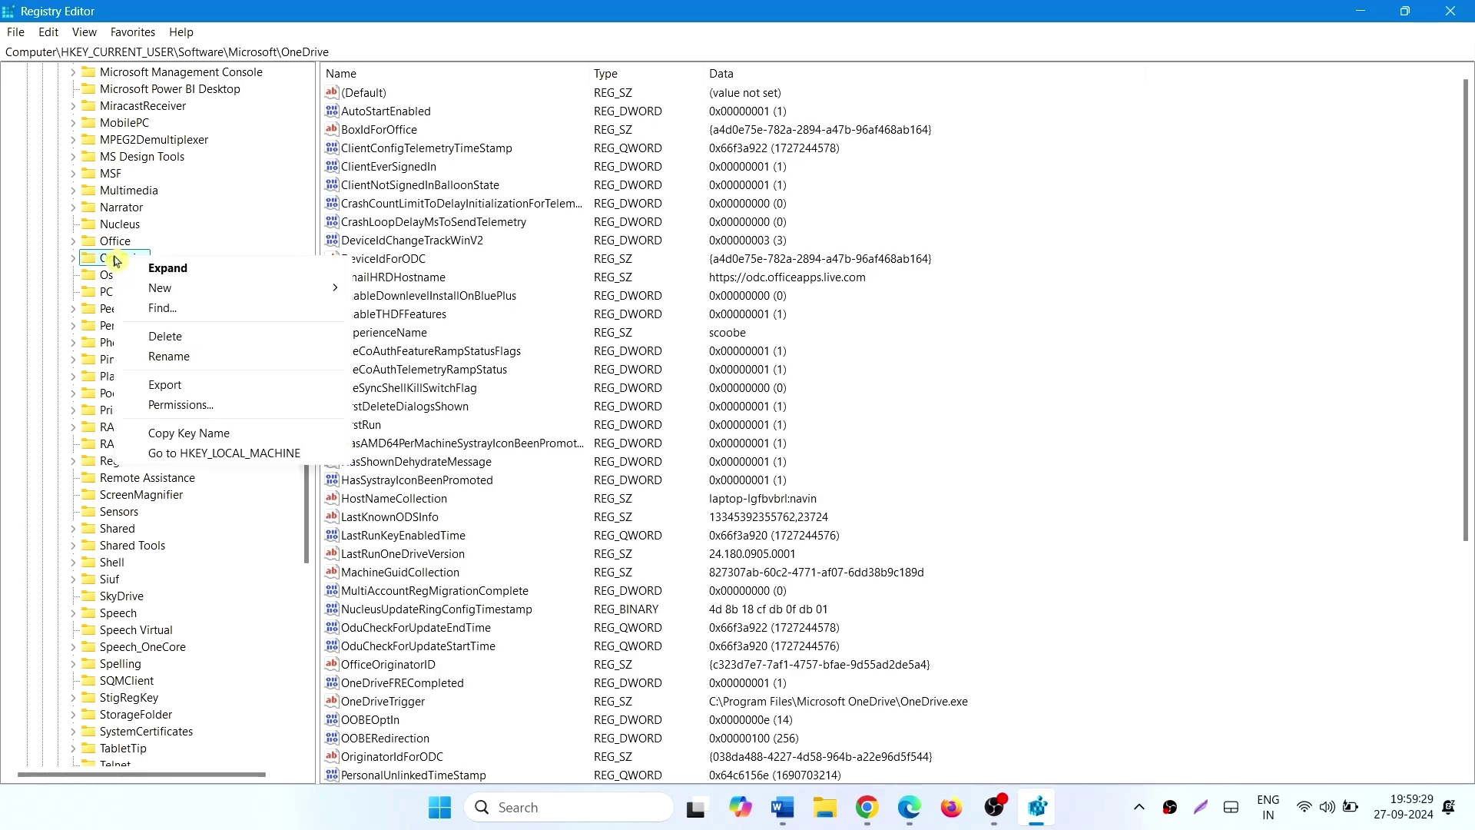
{"action": "left_click", "coordinate": [184, 341]}
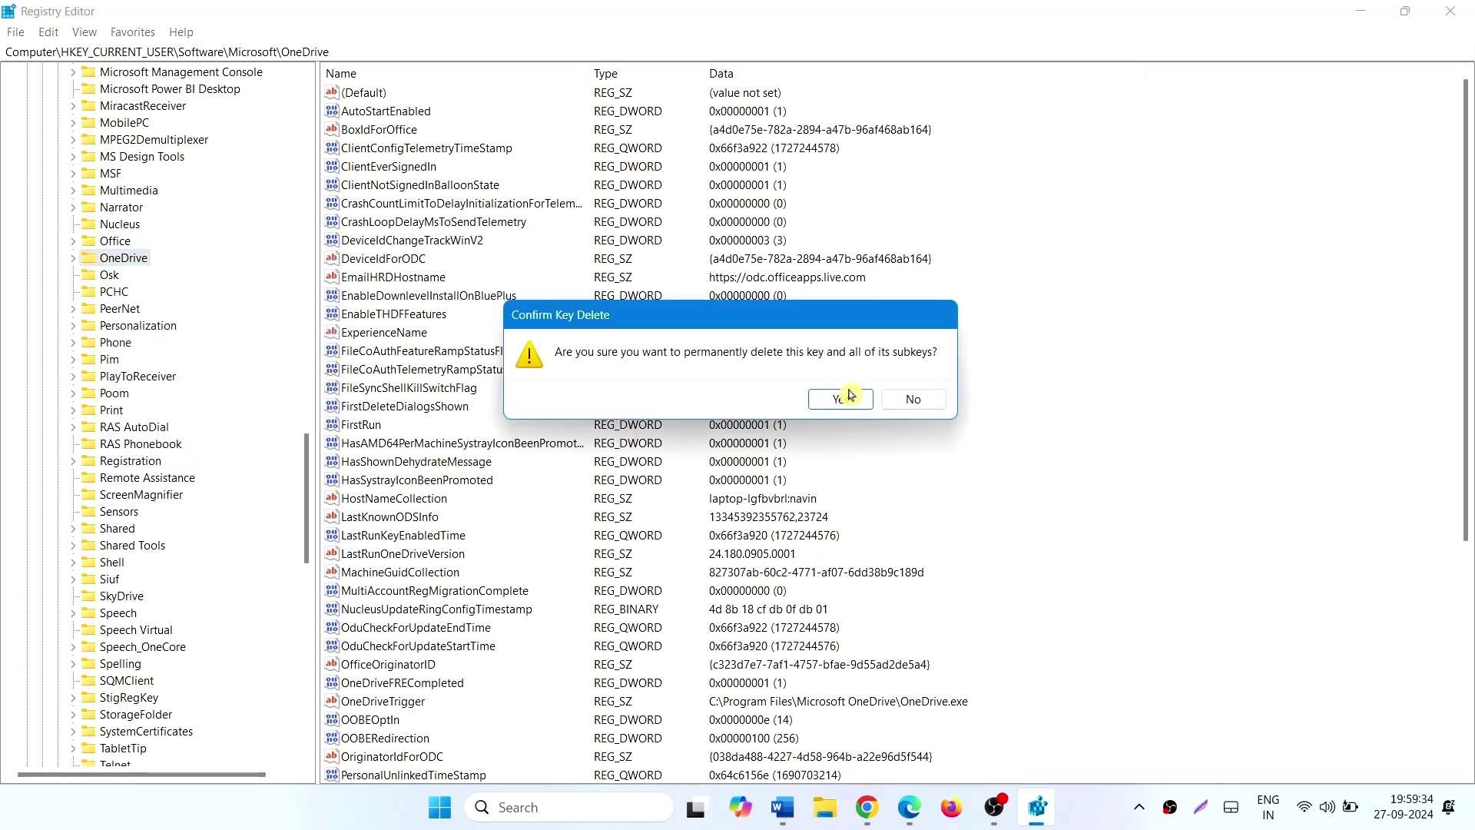
{"action": "left_click", "coordinate": [841, 400]}
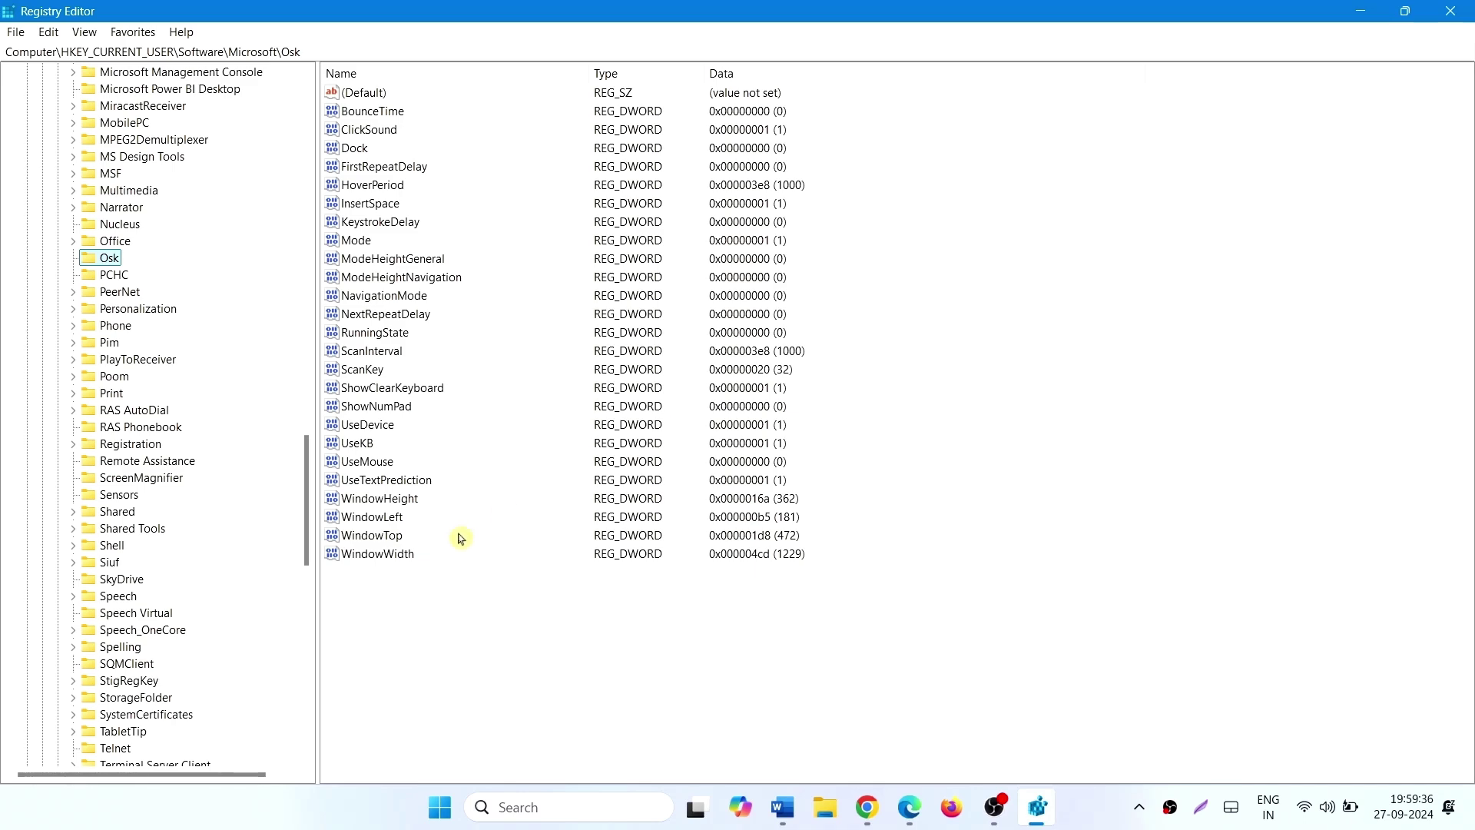
- Collapse the Microsoft and Software keys back to HKEY_CURRENT_USER
{"action": "scroll", "coordinate": [108, 295], "scroll_direction": "up", "scroll_amount": 20}
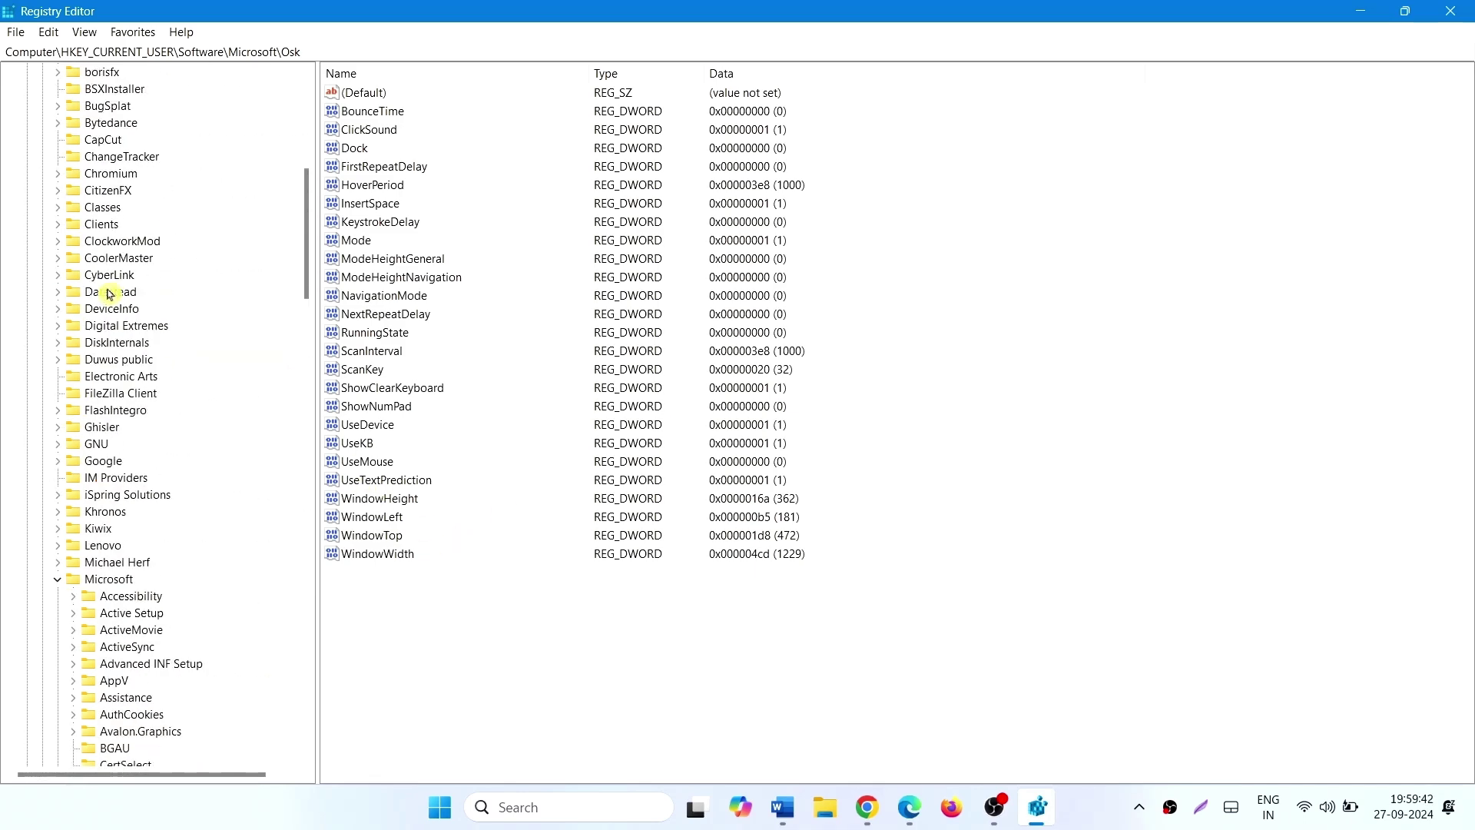
{"action": "left_click", "coordinate": [56, 580]}
{"action": "scroll", "coordinate": [34, 307], "scroll_direction": "up", "scroll_amount": 10}
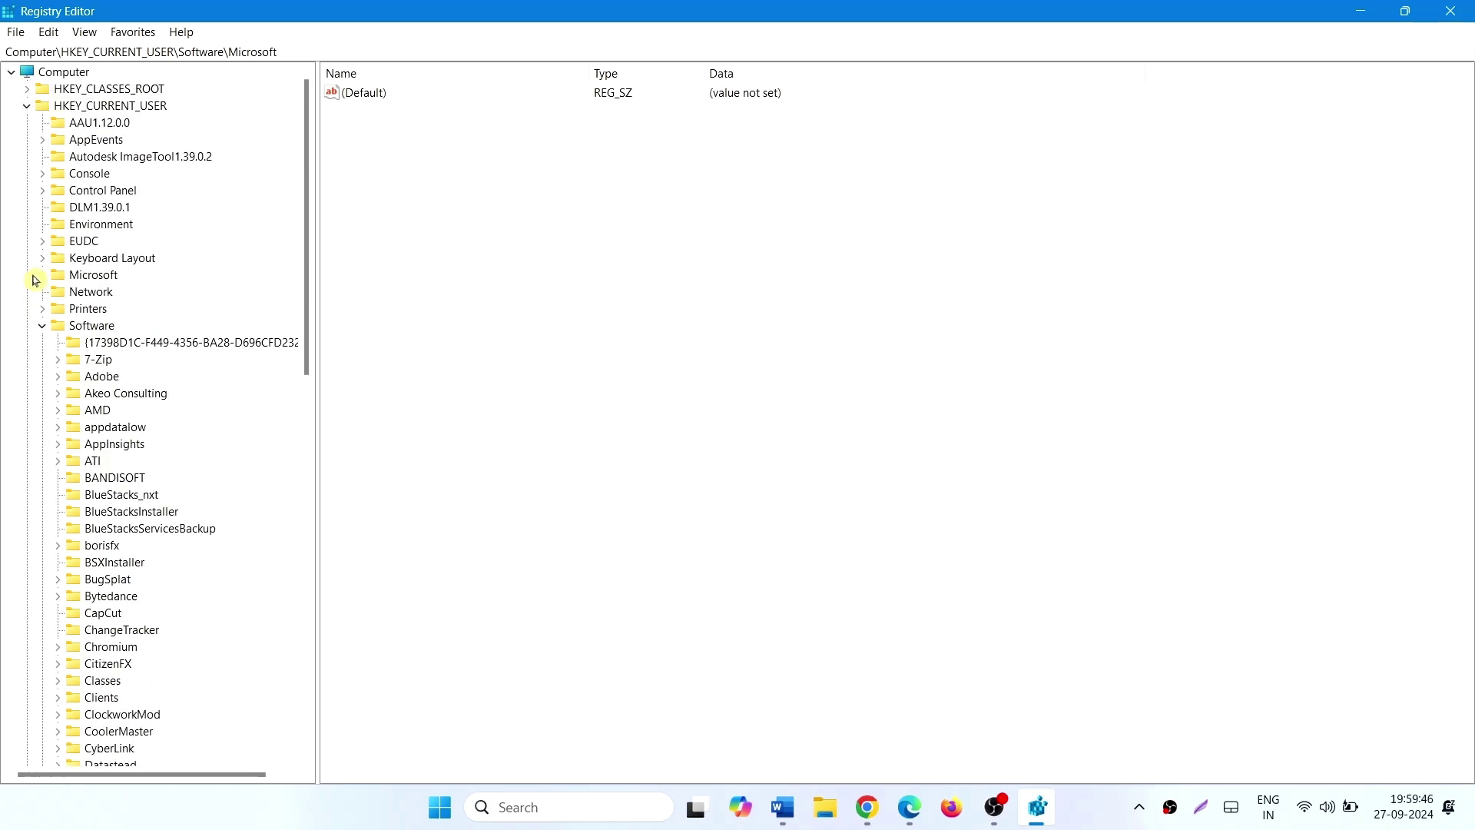
{"action": "left_click", "coordinate": [46, 329]}
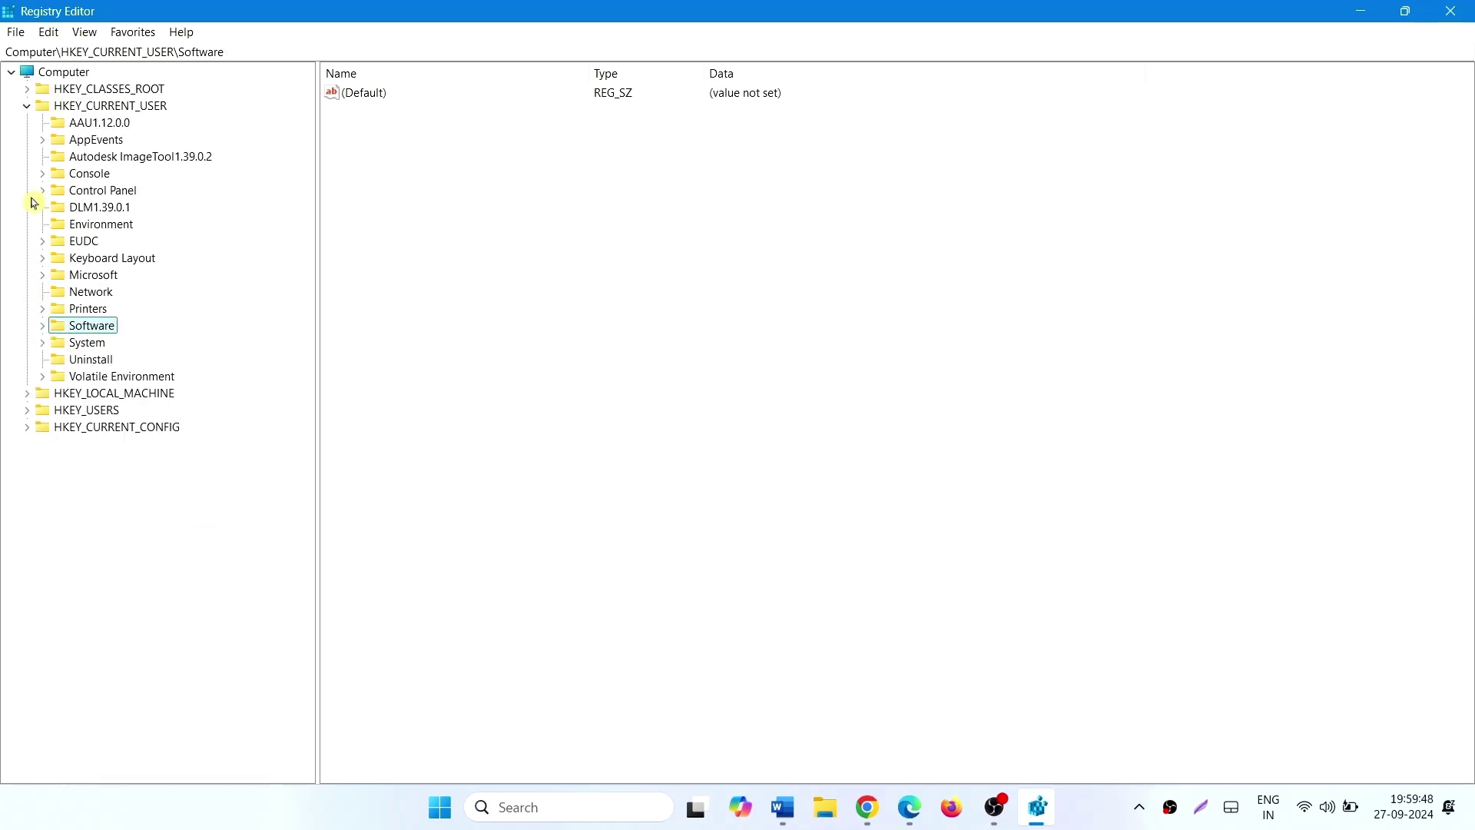
{"action": "left_click", "coordinate": [90, 108]}
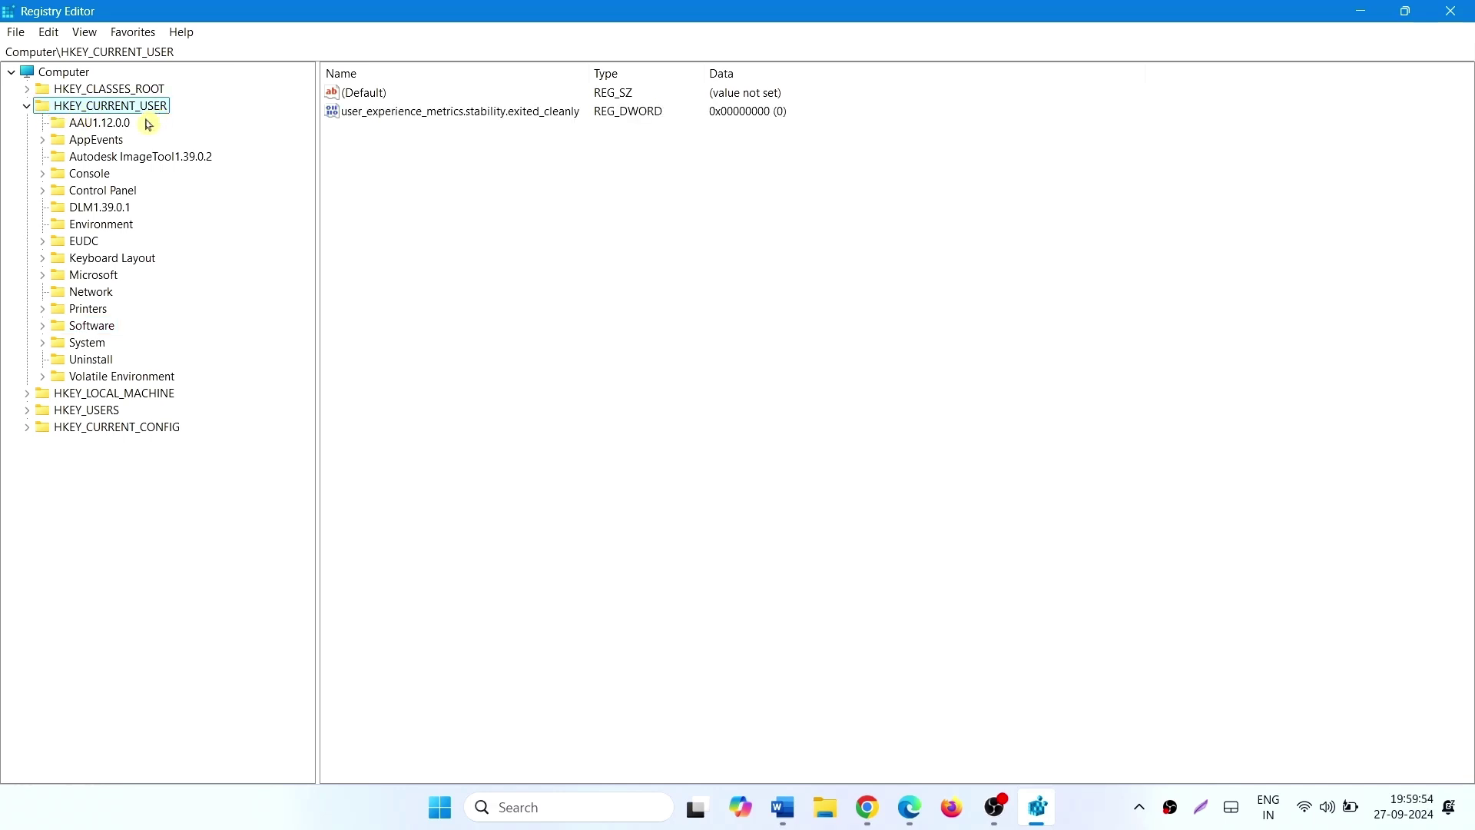
- Expand Software > Microsoft > Windows and open the CurrentVersion key
{"action": "left_click", "coordinate": [44, 330]}
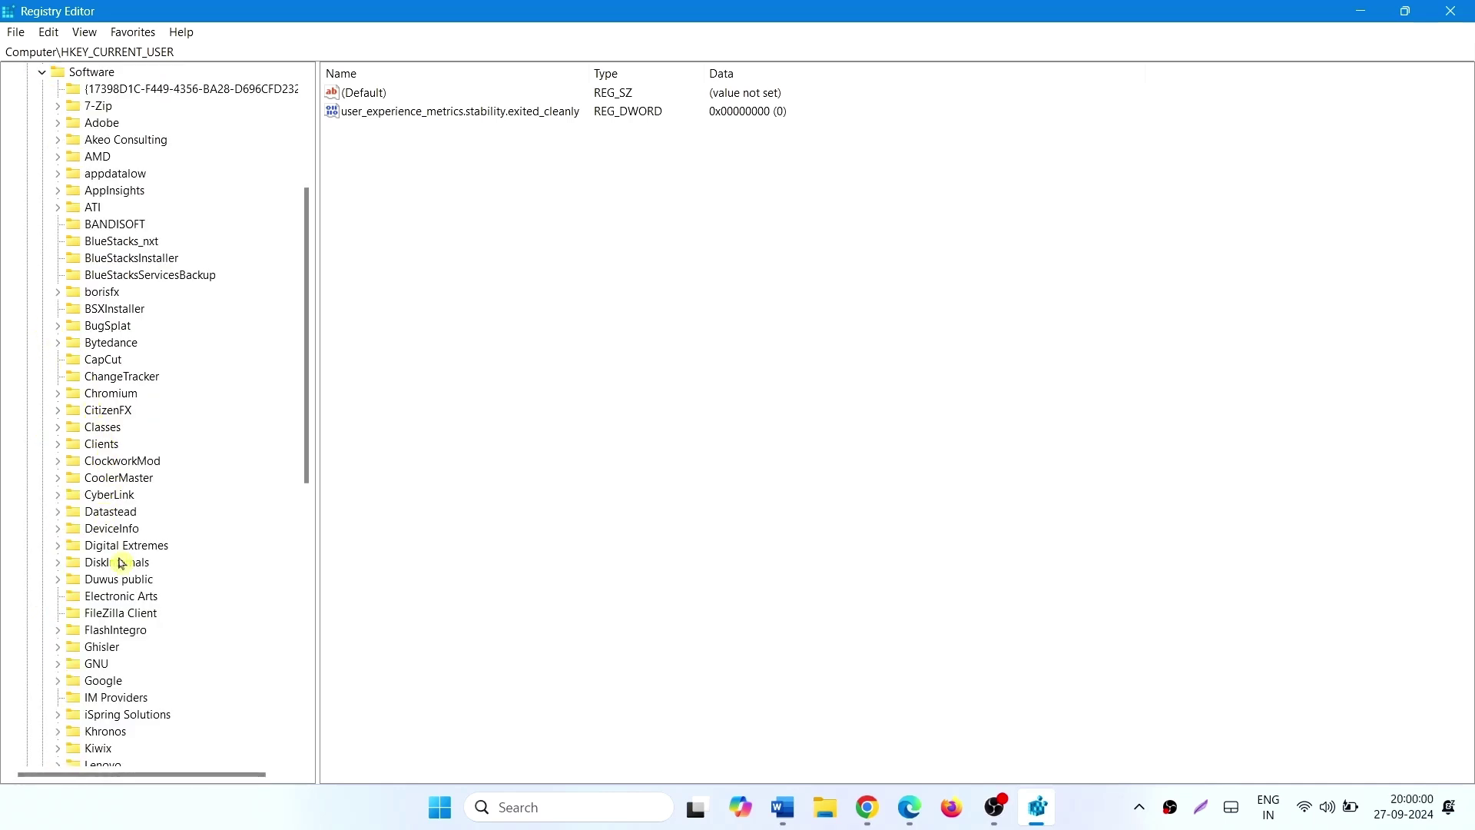
{"action": "scroll", "coordinate": [122, 564], "scroll_direction": "down", "scroll_amount": 8}
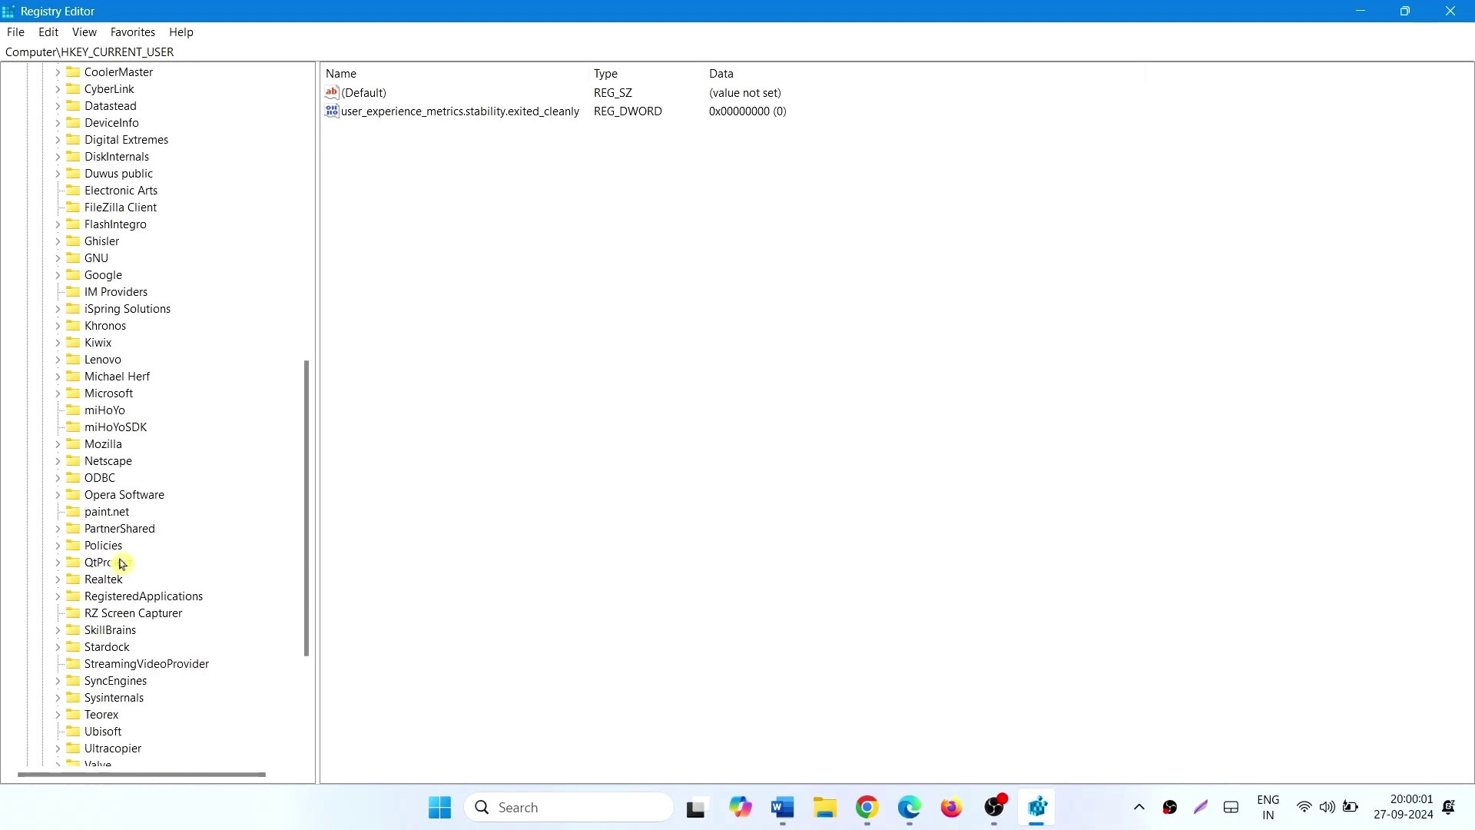
{"action": "left_click", "coordinate": [58, 394]}
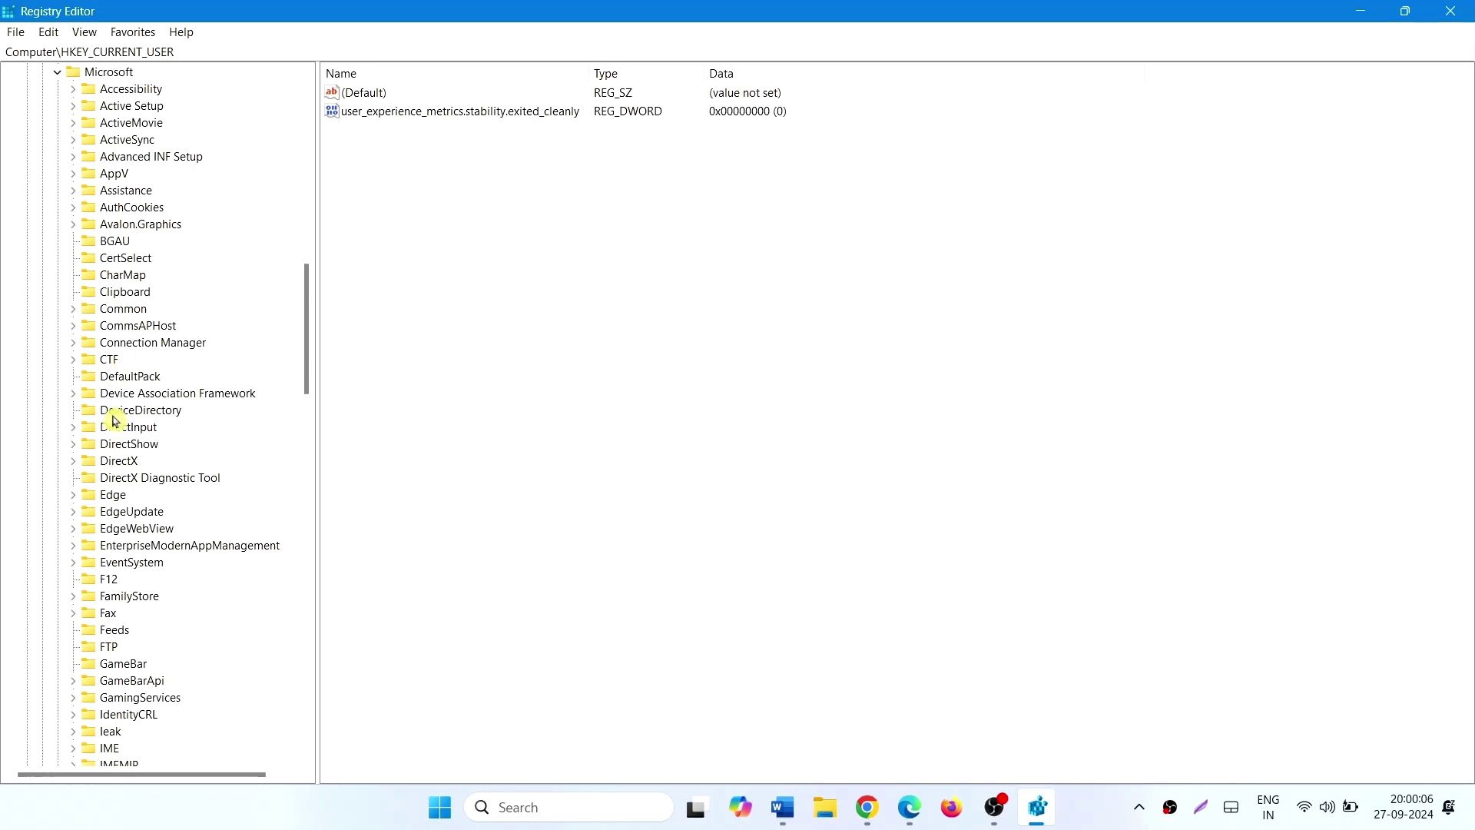
{"action": "scroll", "coordinate": [127, 461], "scroll_direction": "down", "scroll_amount": 16}
{"action": "scroll", "coordinate": [135, 461], "scroll_direction": "down", "scroll_amount": 16}
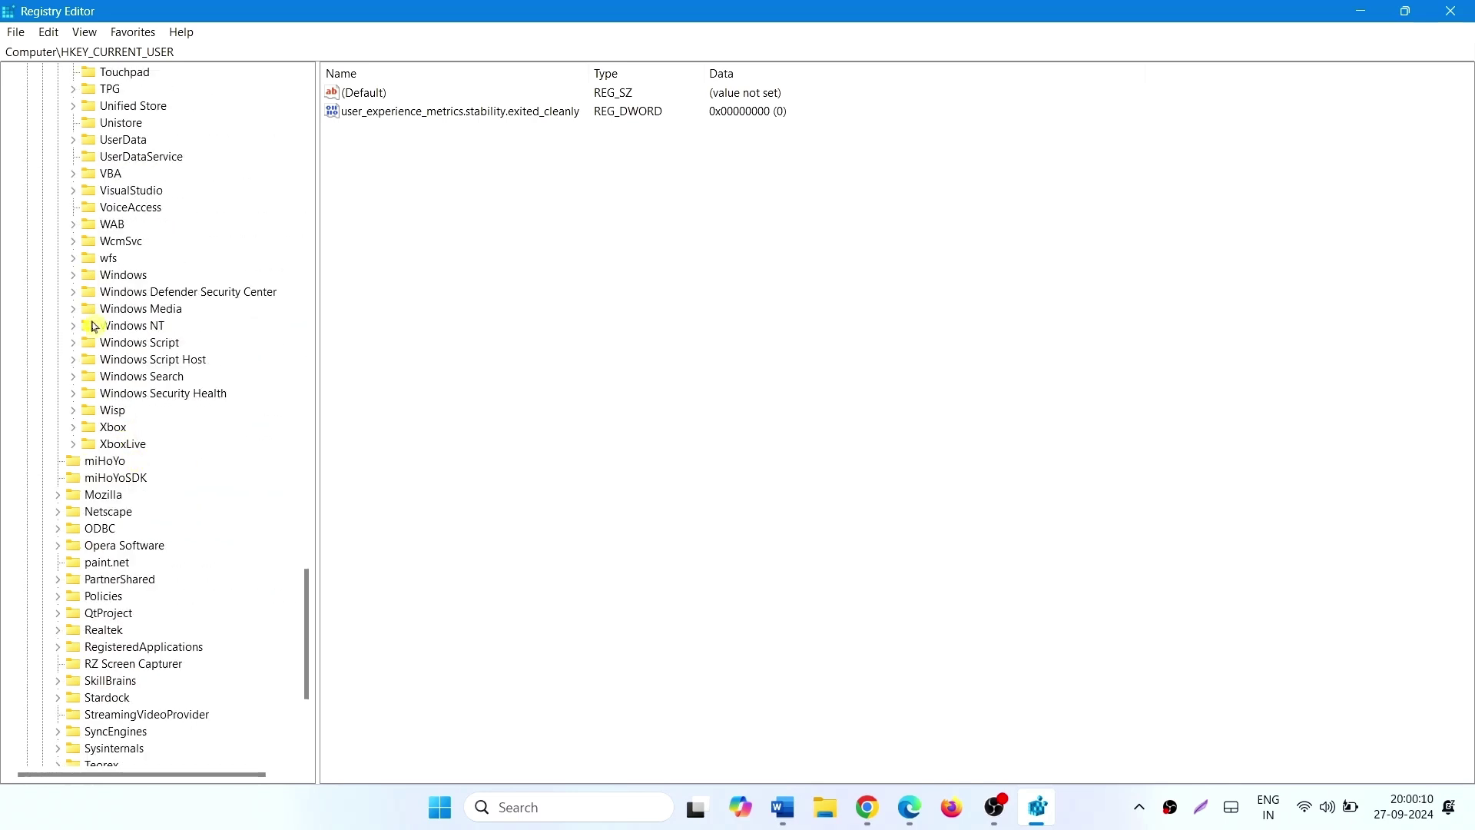
{"action": "left_click", "coordinate": [73, 278]}
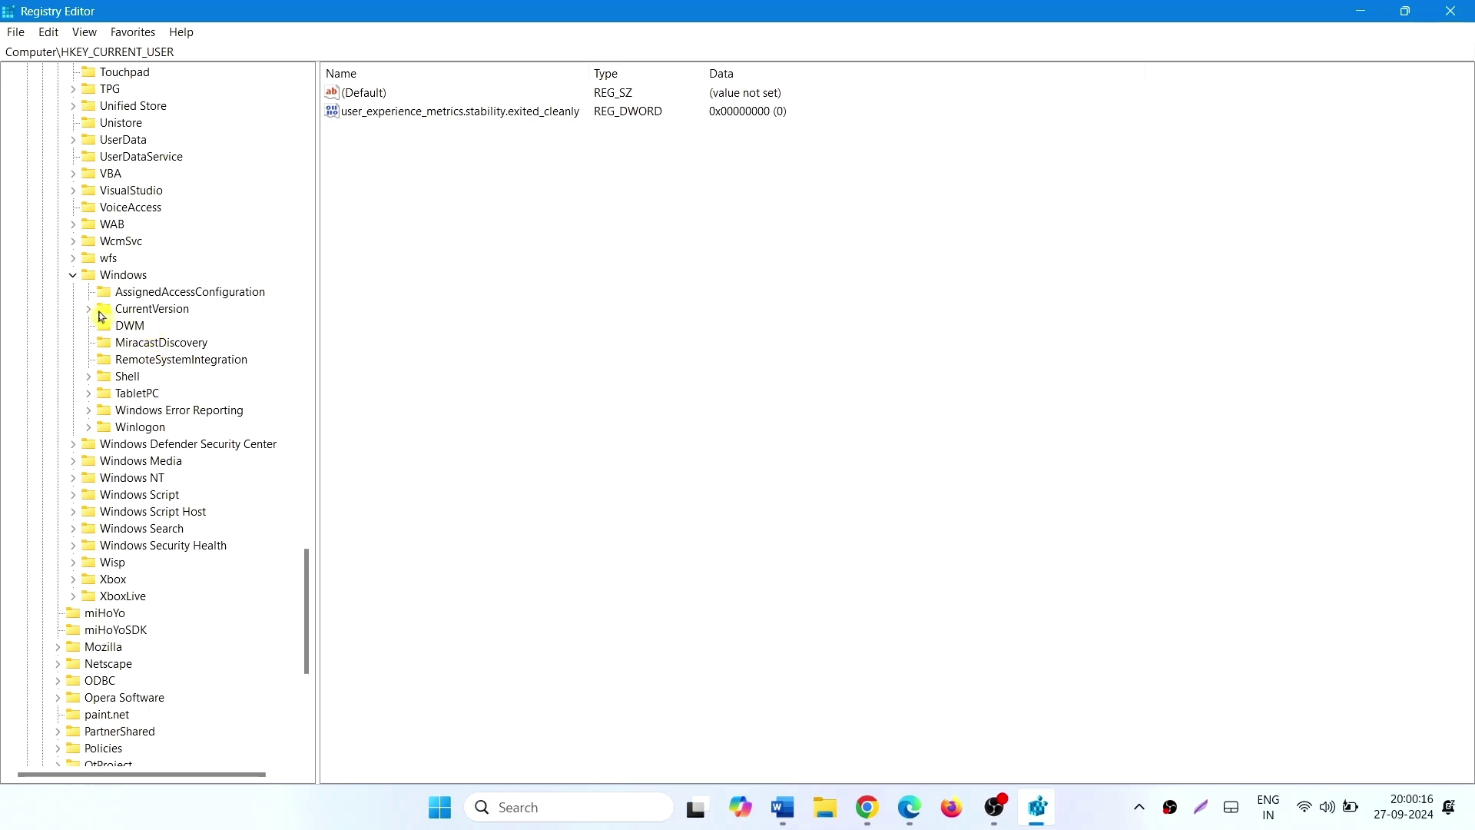
{"action": "double_click", "coordinate": [91, 317]}
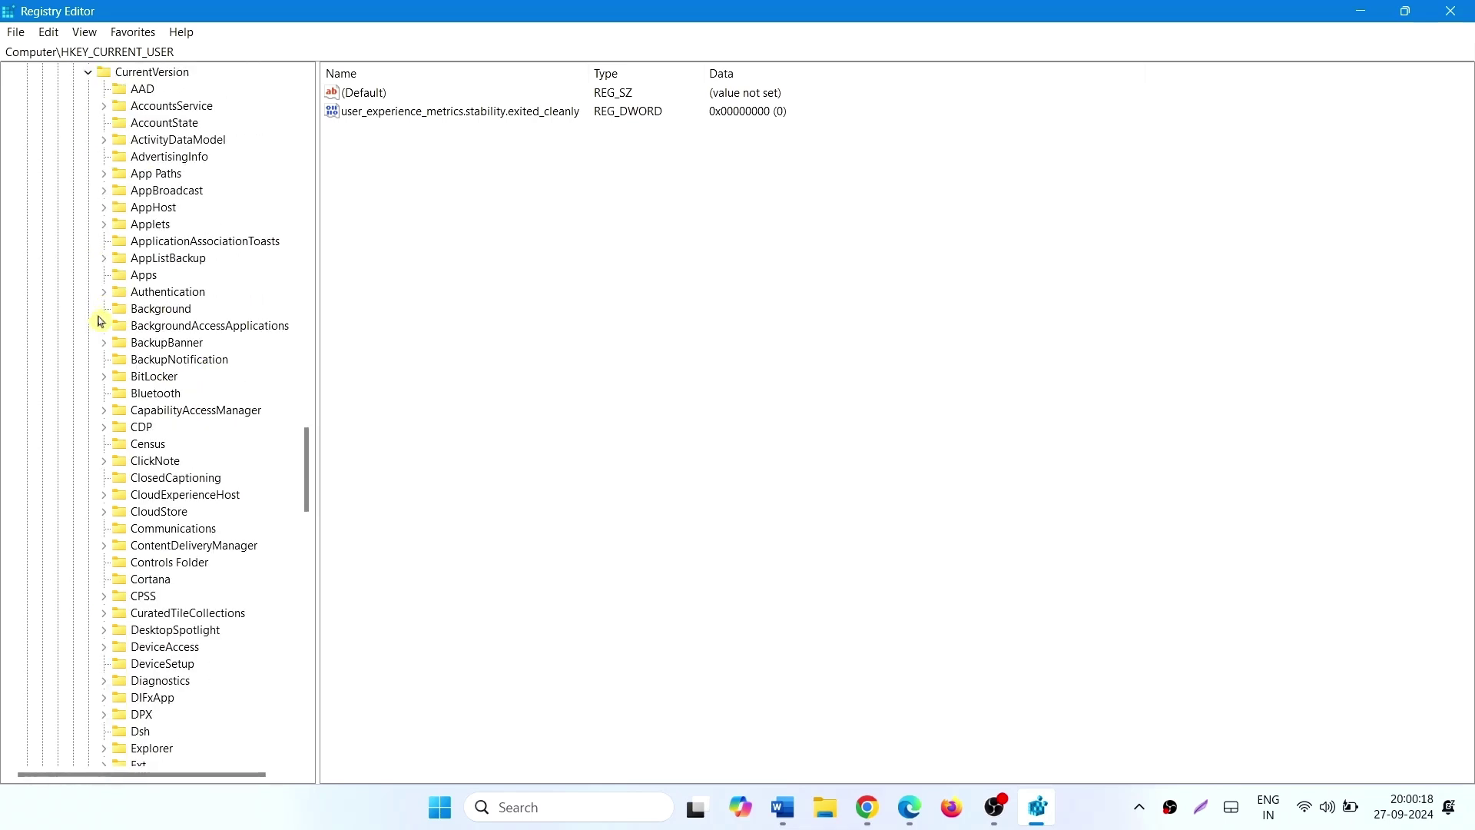
{"action": "scroll", "coordinate": [176, 501], "scroll_direction": "down", "scroll_amount": 20}
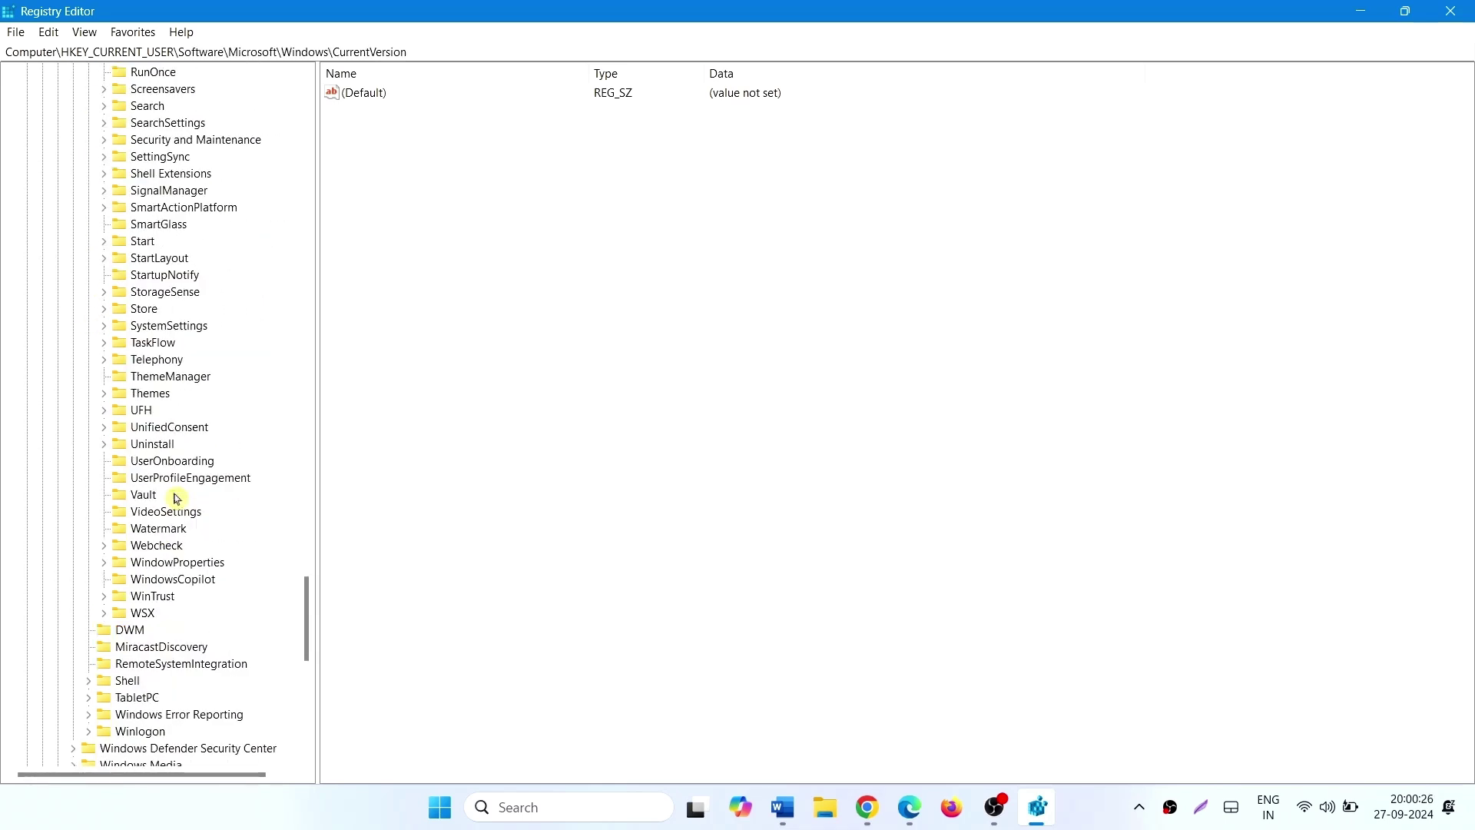
{"action": "scroll", "coordinate": [157, 288], "scroll_direction": "up", "scroll_amount": 4}
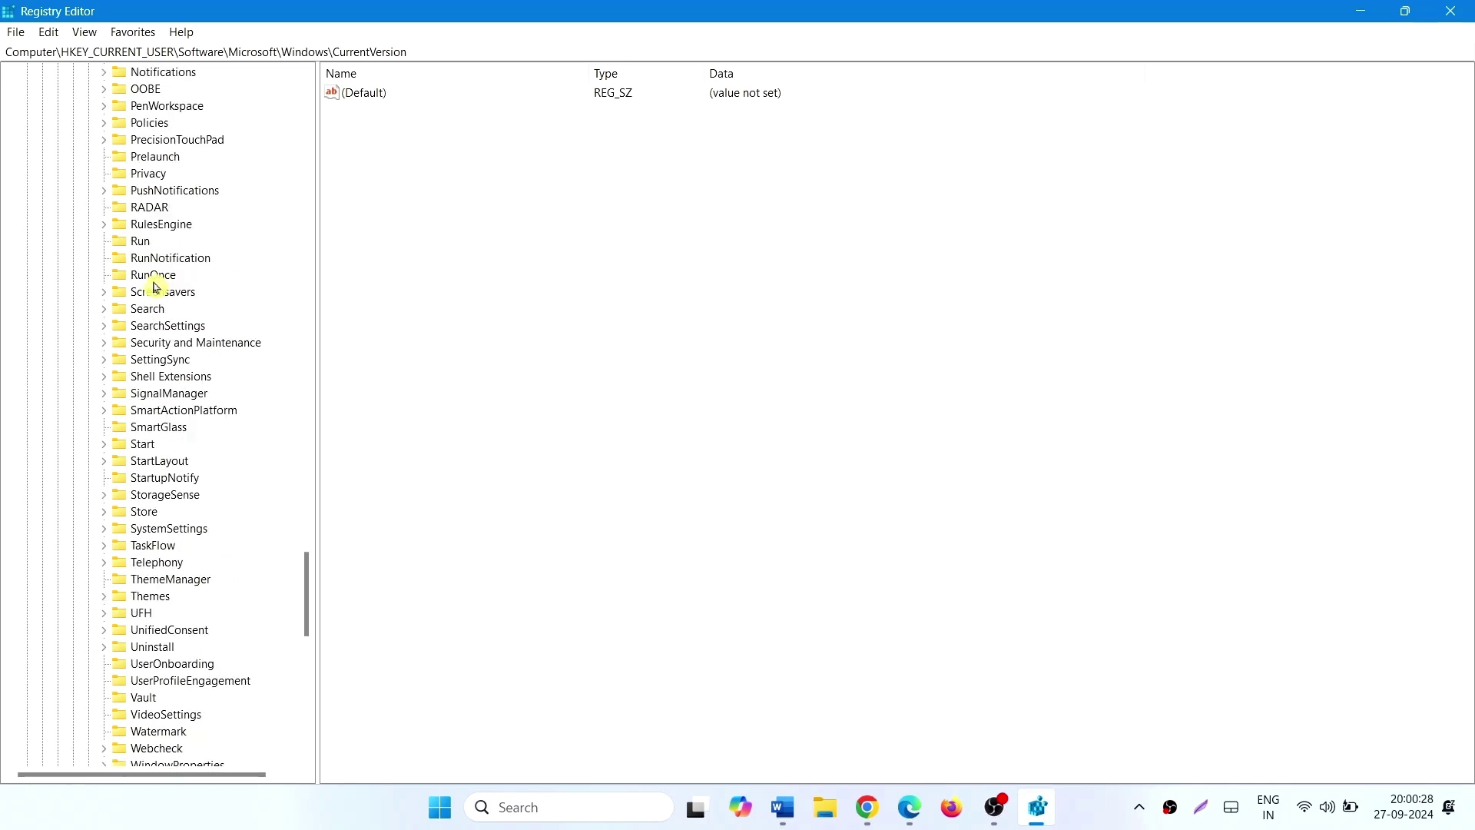
- Open the Run key and delete its Microsoft.lists startup value
{"action": "left_click", "coordinate": [139, 244]}
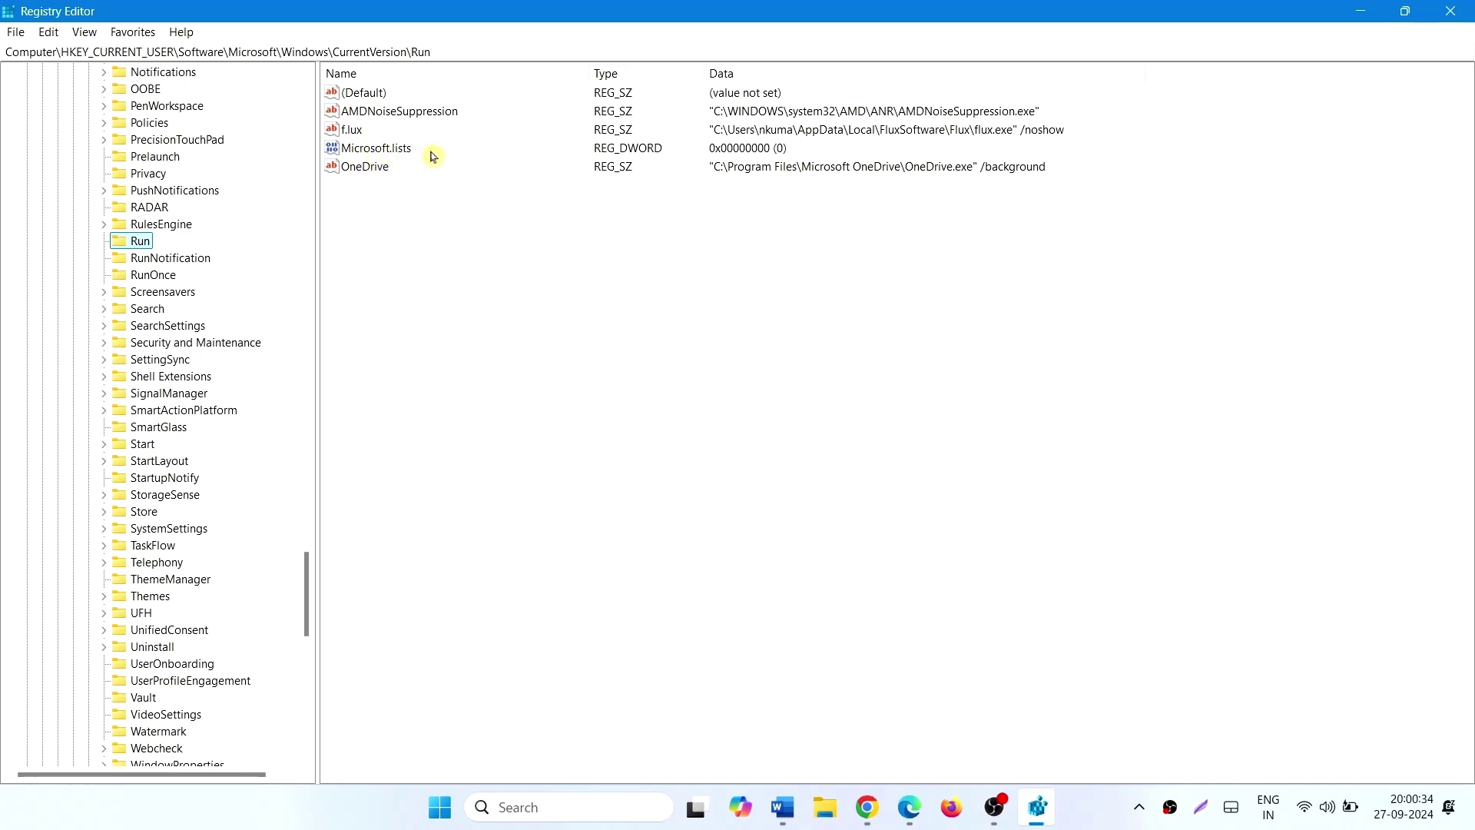
{"action": "right_click", "coordinate": [399, 153]}
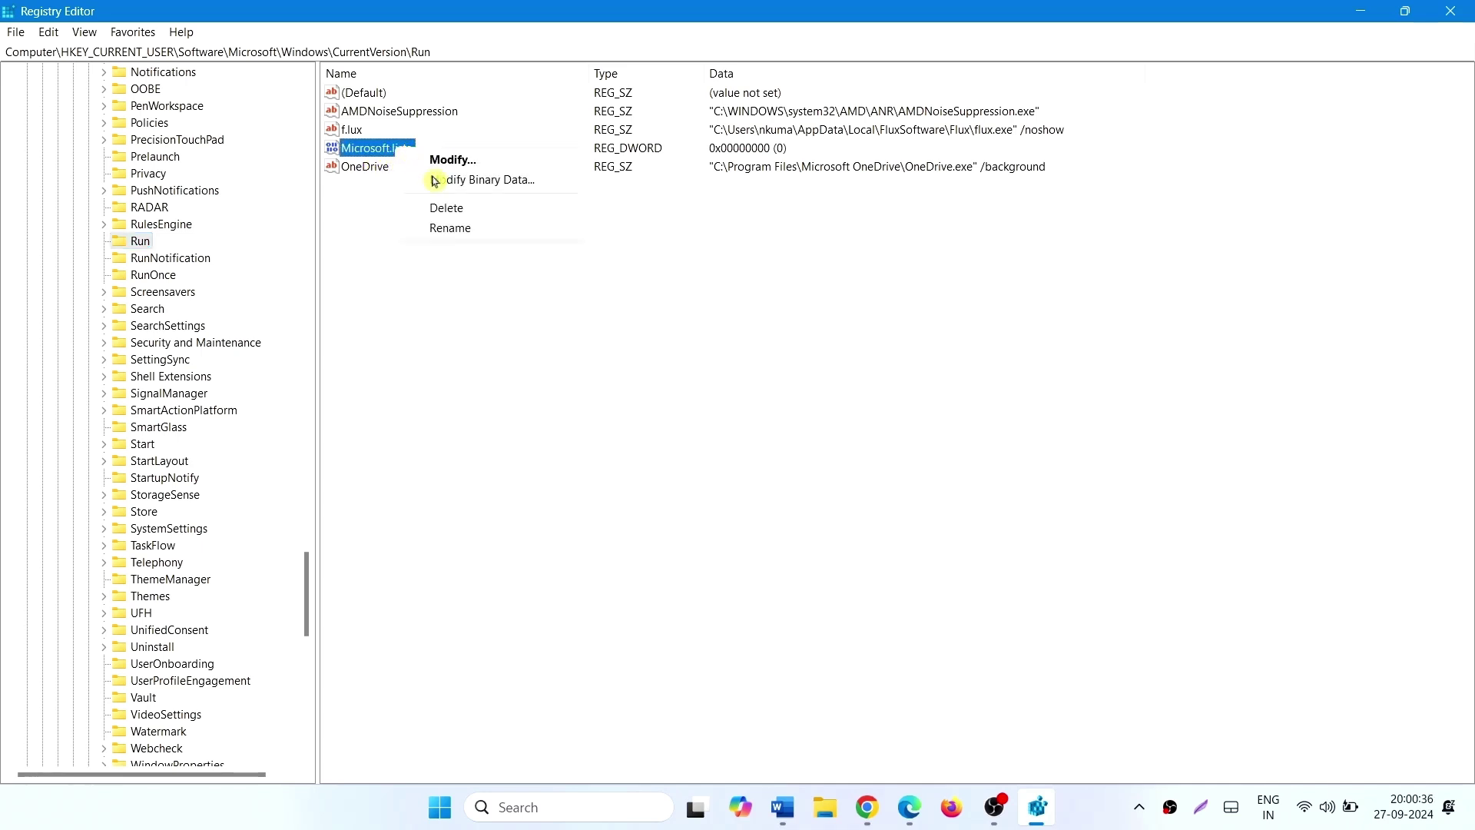
{"action": "left_click", "coordinate": [444, 211]}
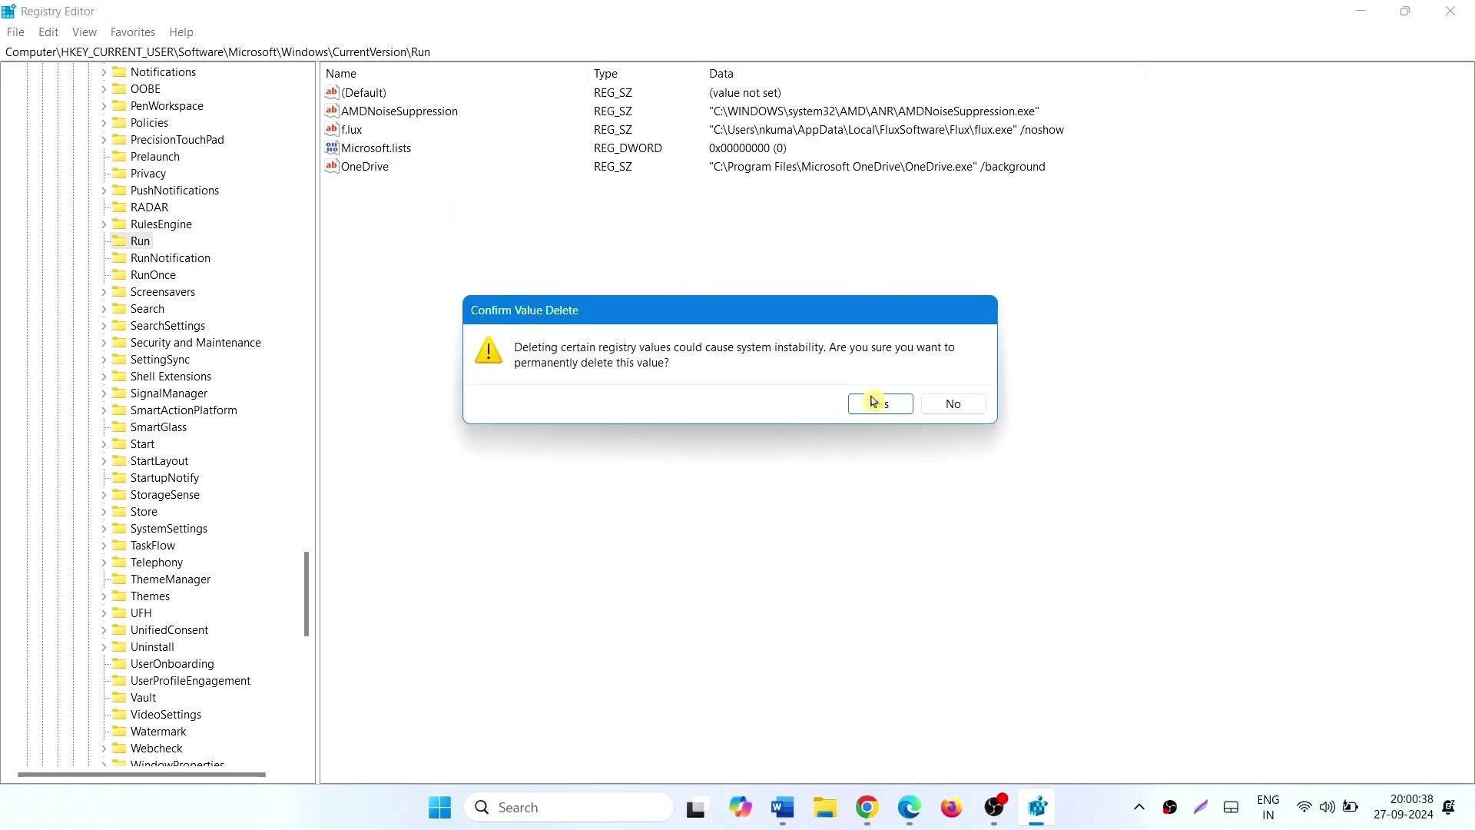
{"action": "left_click", "coordinate": [877, 405]}
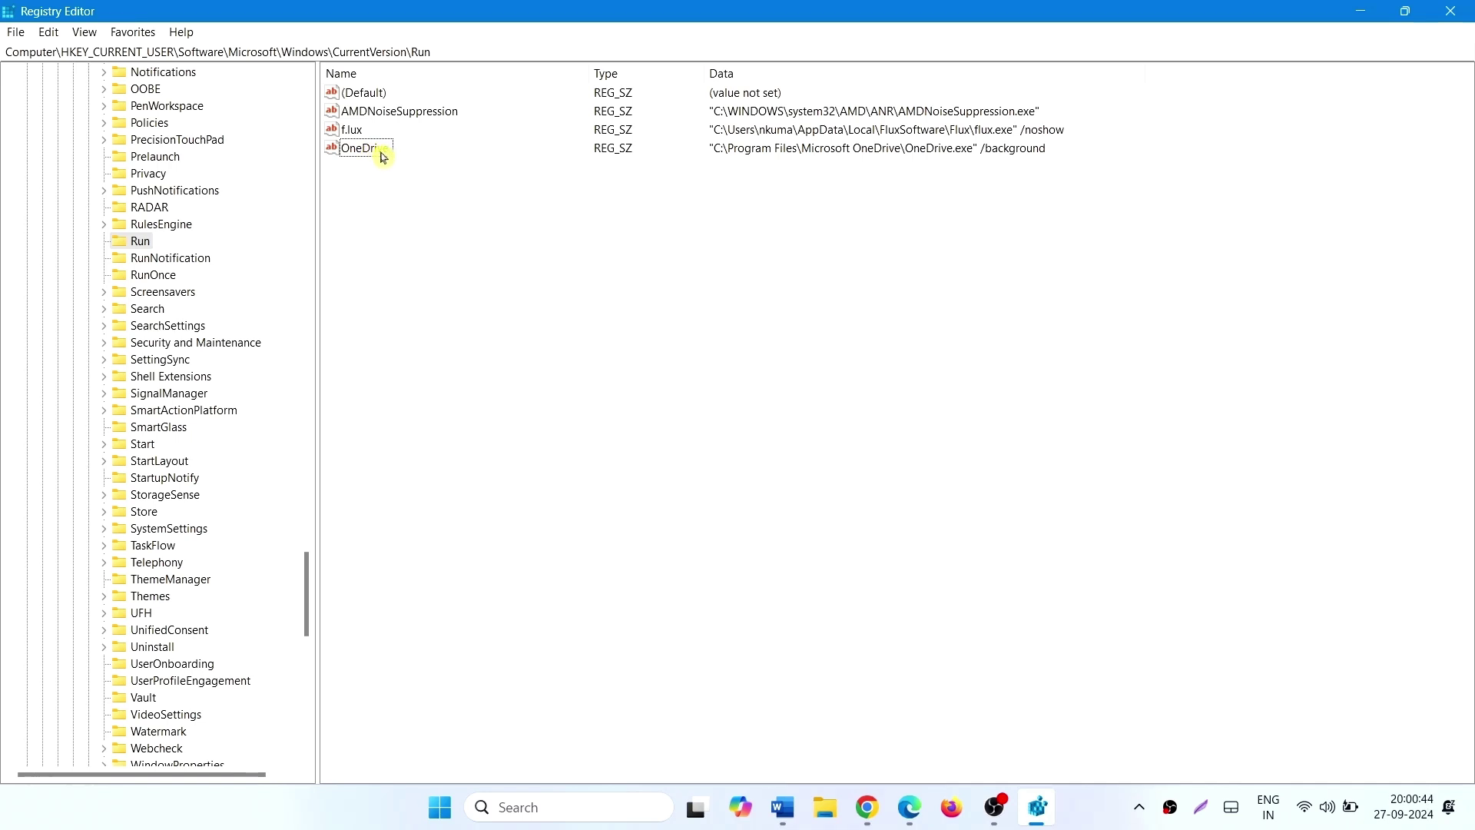
- Delete the OneDrive startup value from Run and close Registry Editor
{"action": "right_click", "coordinate": [384, 158]}
{"action": "left_click", "coordinate": [434, 213]}
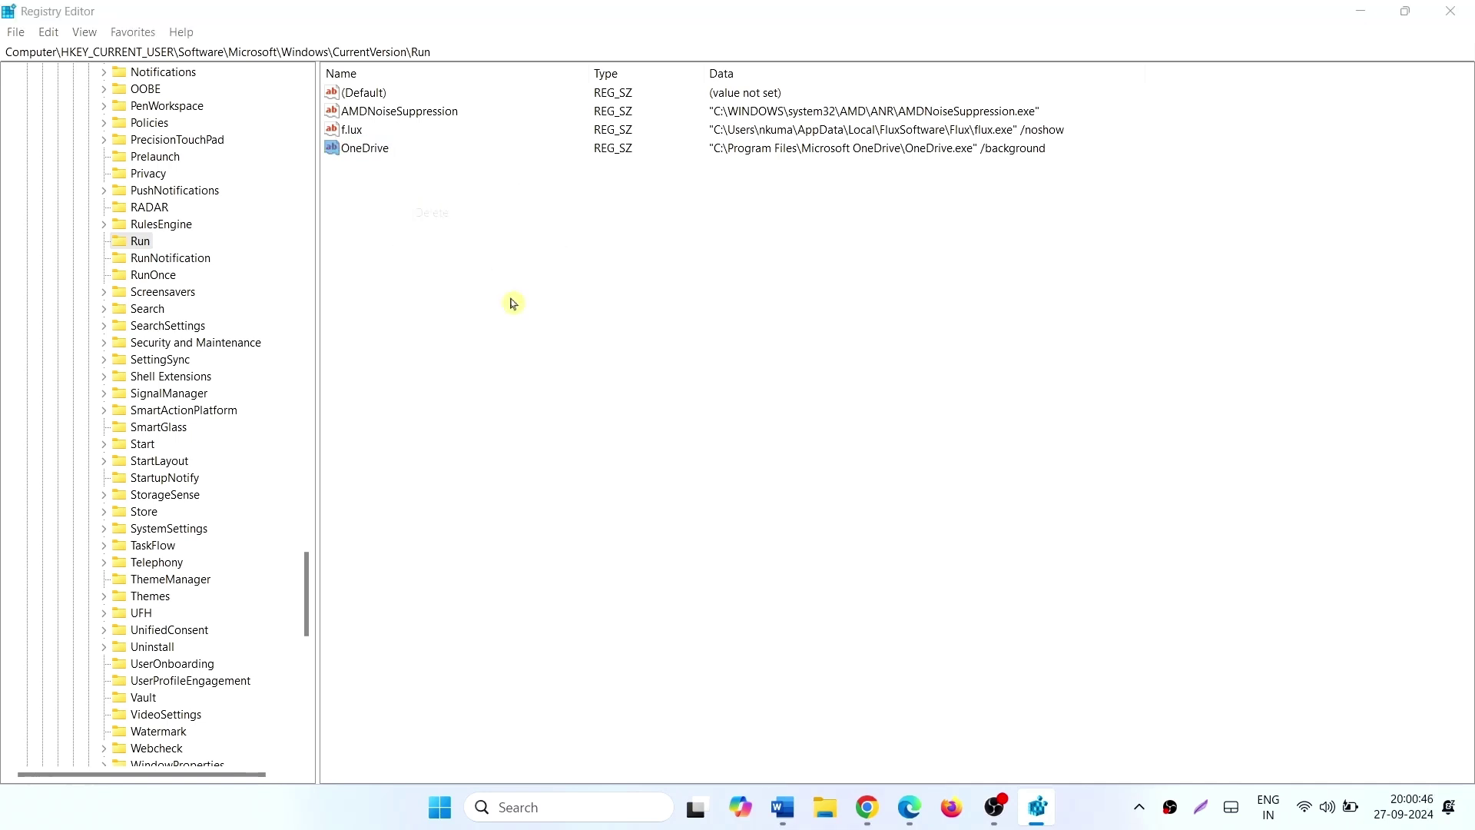
{"action": "left_click", "coordinate": [891, 408]}
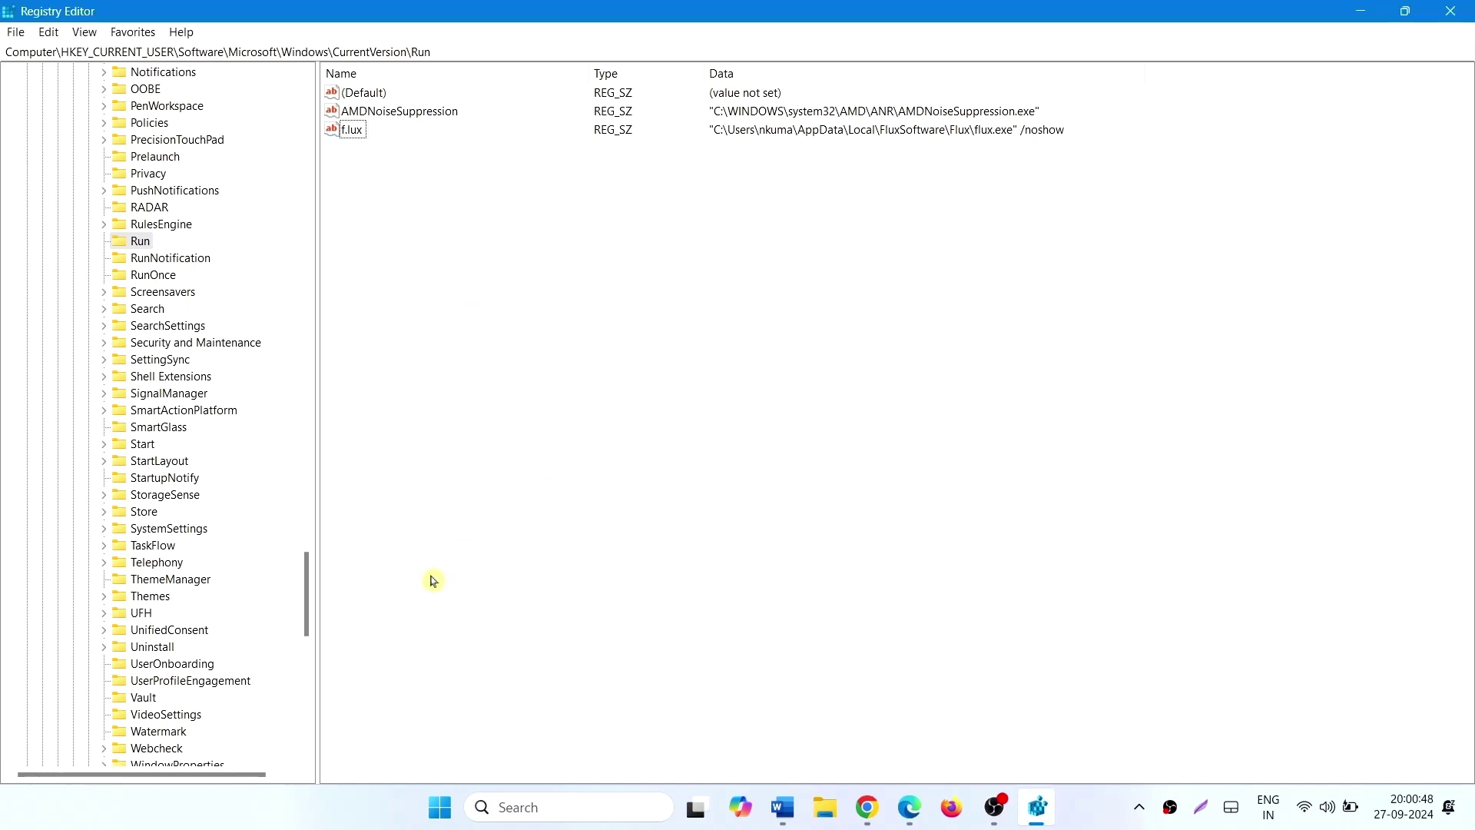
{"action": "left_click", "coordinate": [1452, 11]}
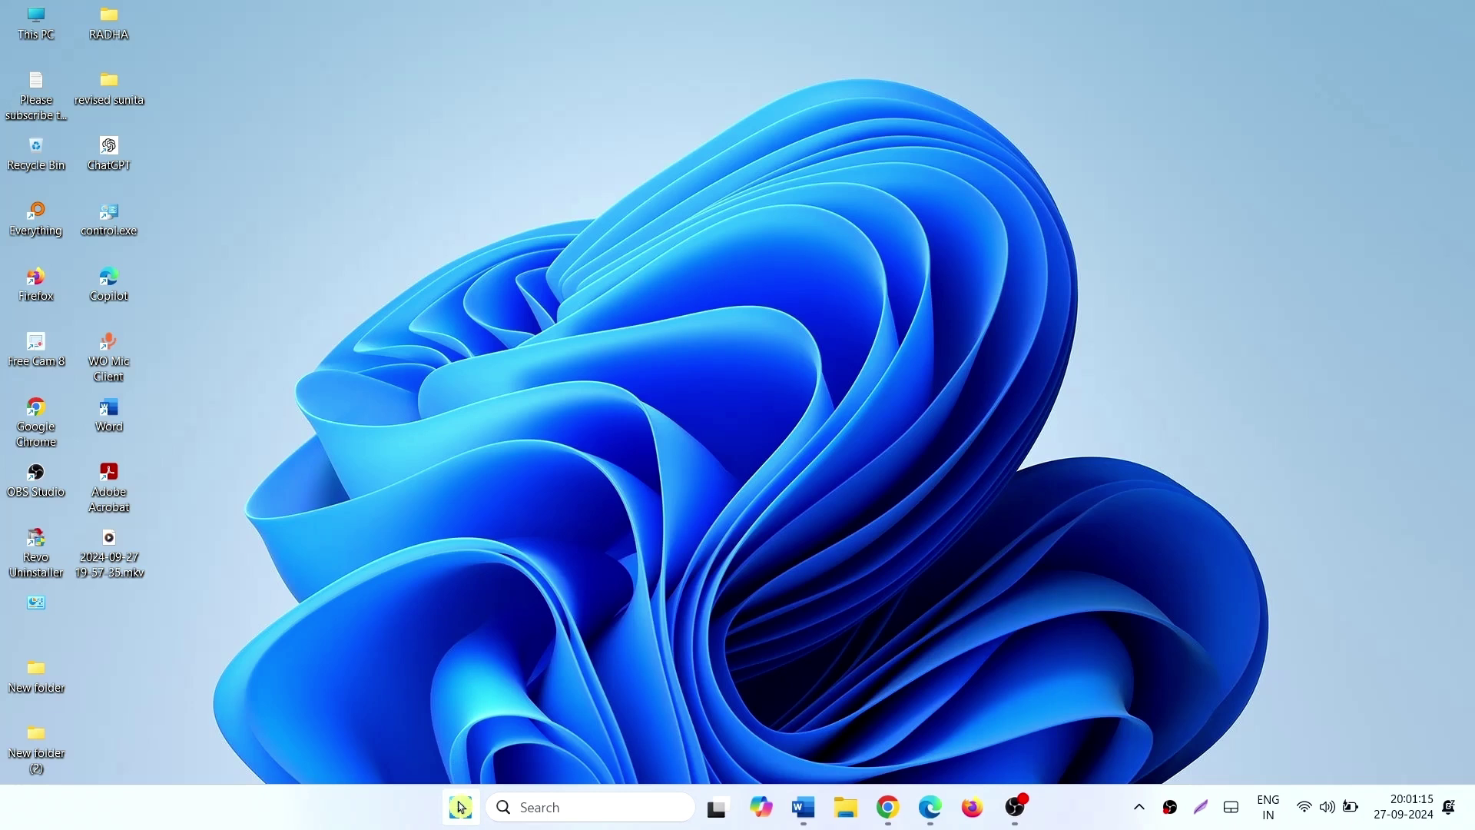
- Run appwiz.cpl from the Start menu's Run dialog to open Programs and Features
{"action": "right_click", "coordinate": [461, 807]}
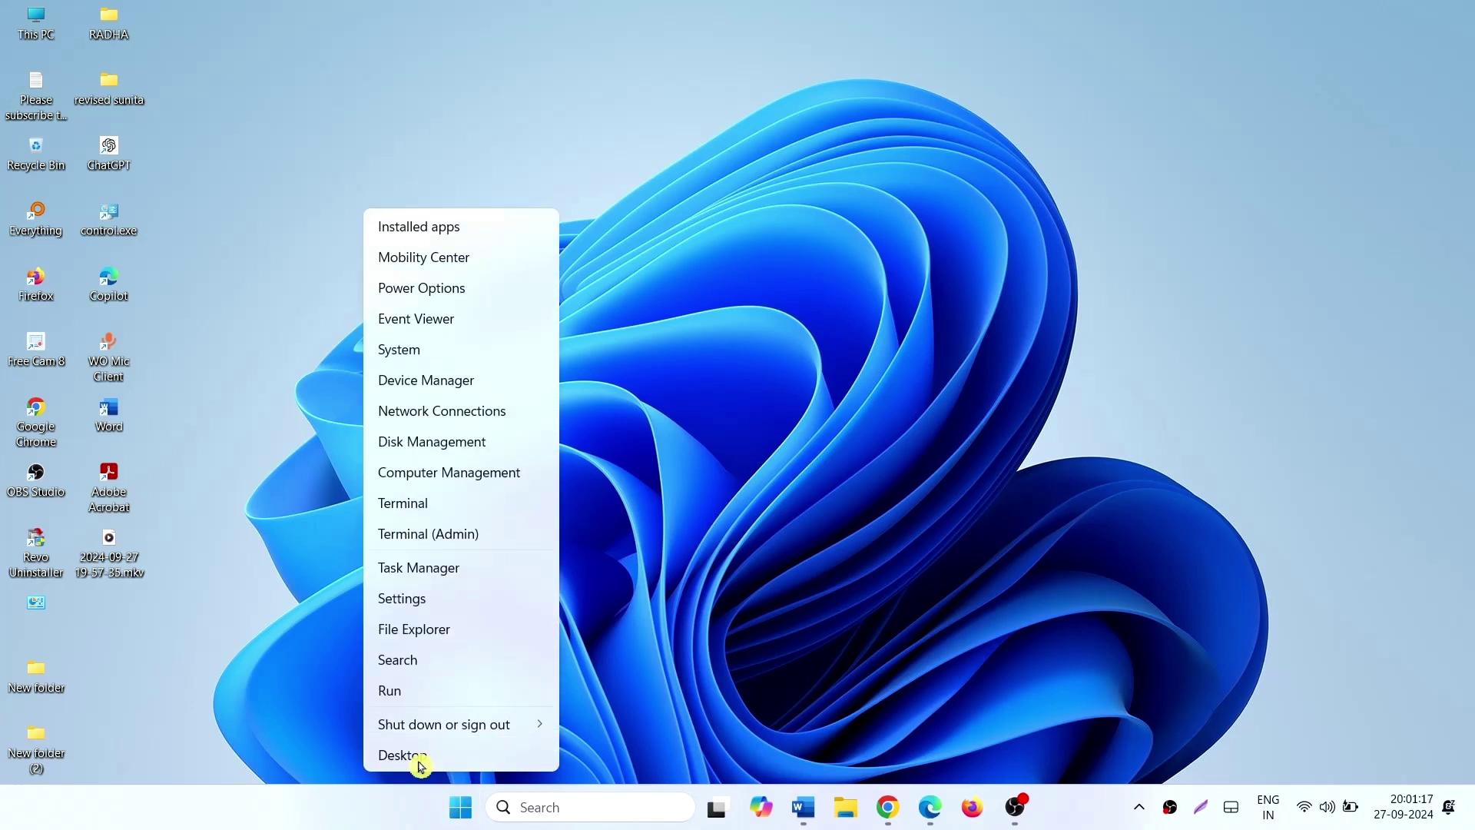
{"action": "left_click", "coordinate": [390, 690]}
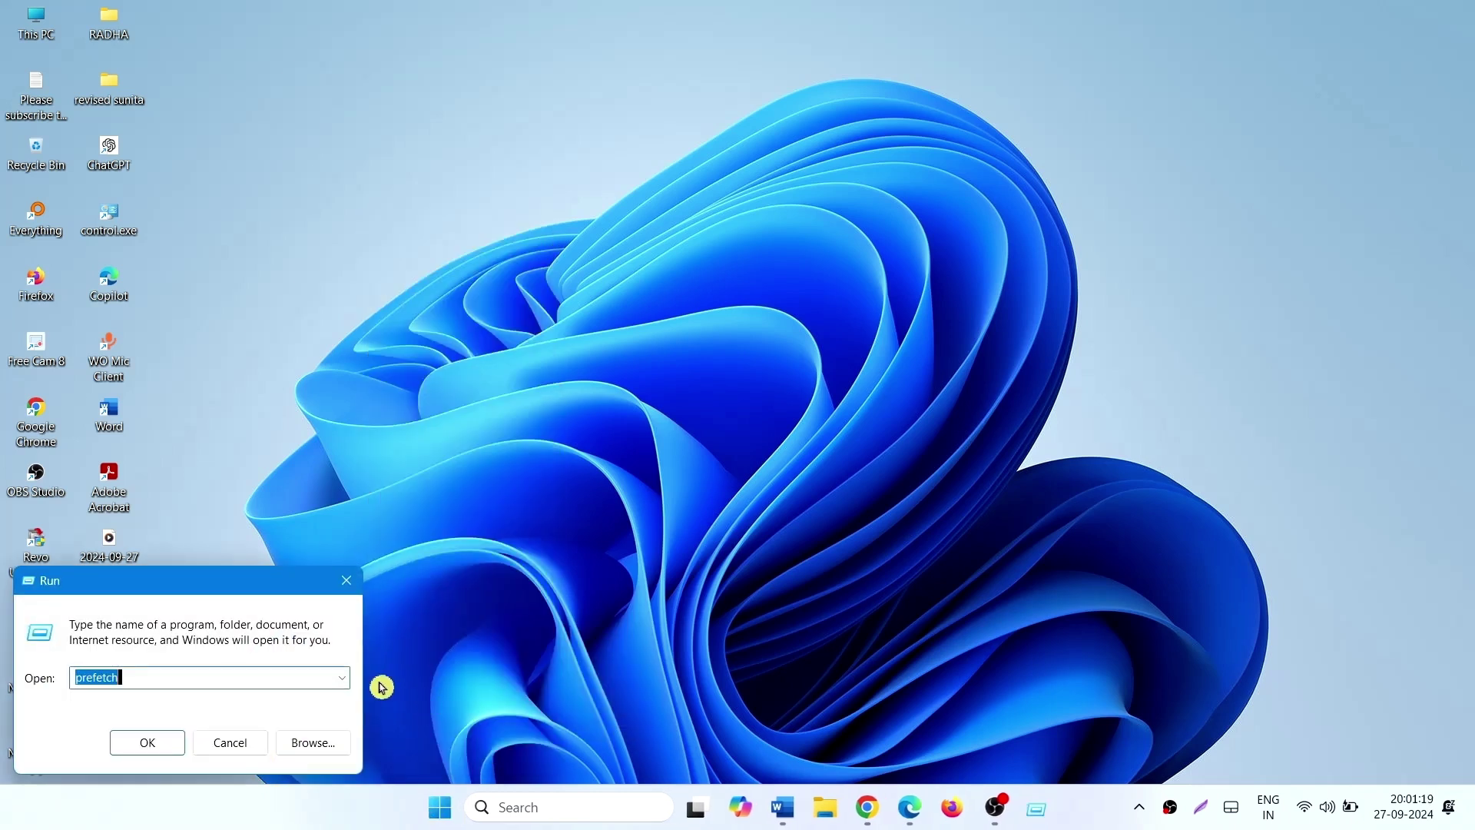
{"action": "type", "text": "appwiz.c"}
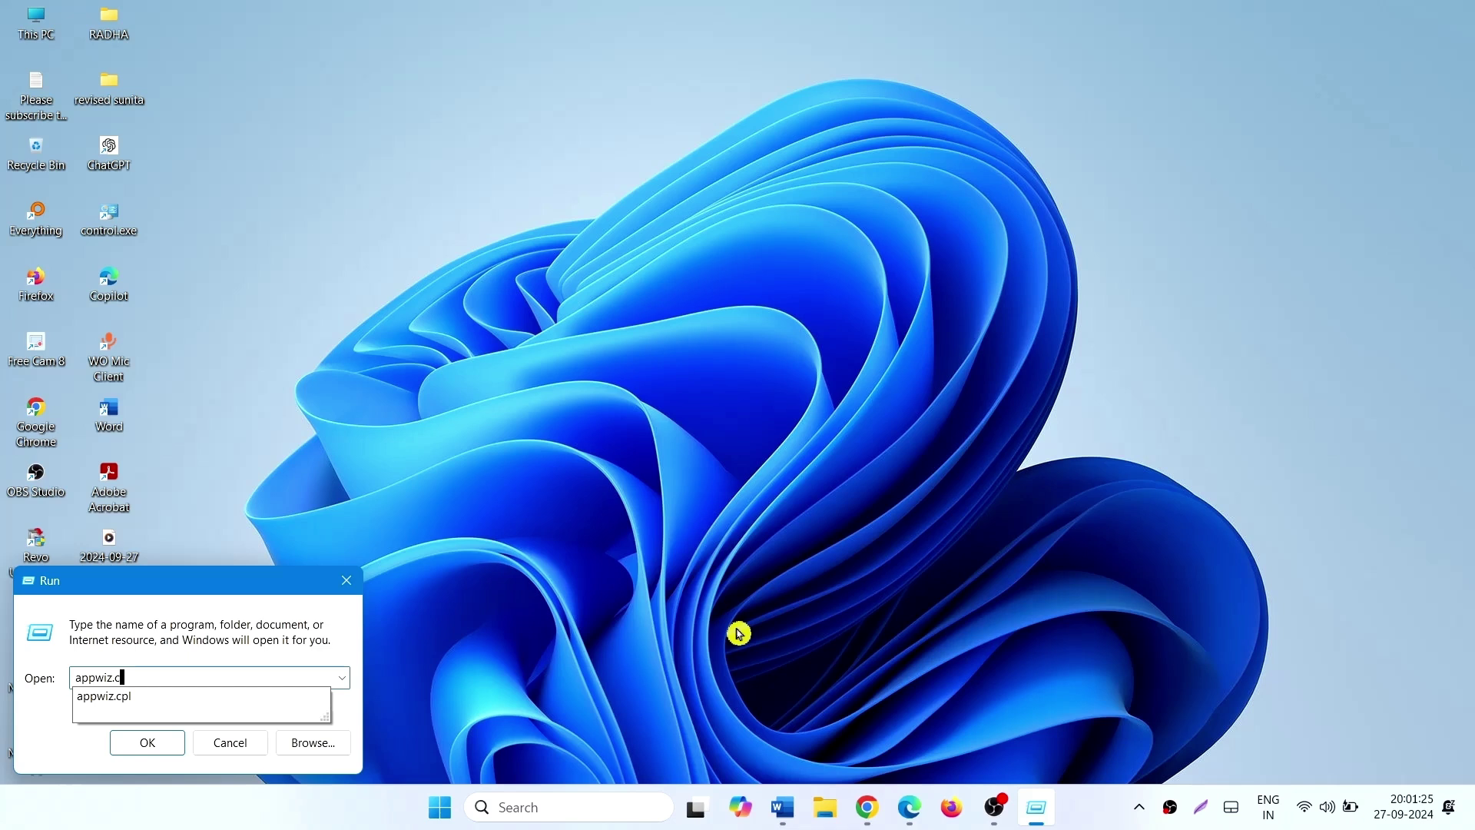
{"action": "type", "text": "pl"}
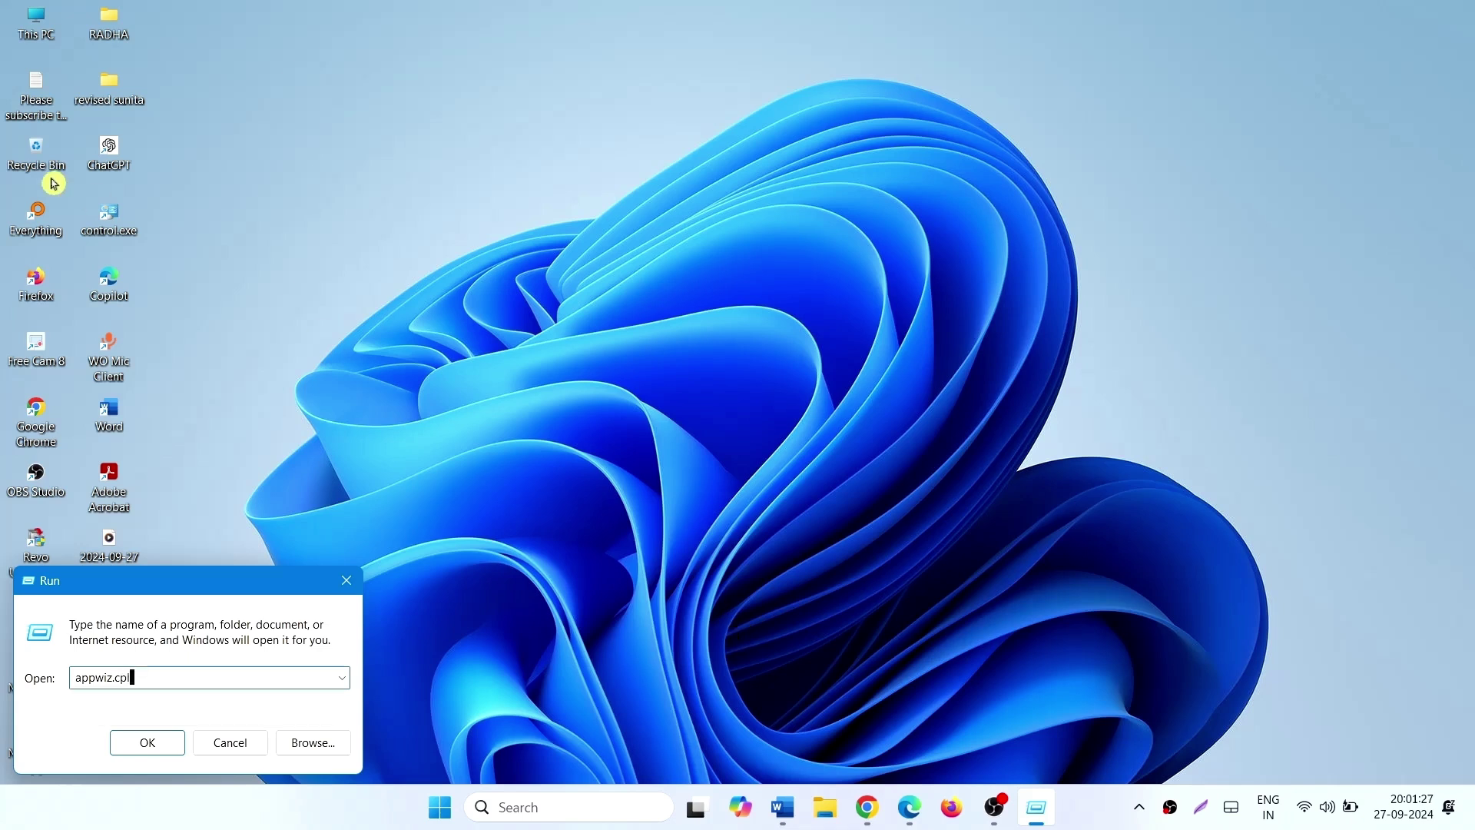
{"action": "left_click", "coordinate": [131, 756]}
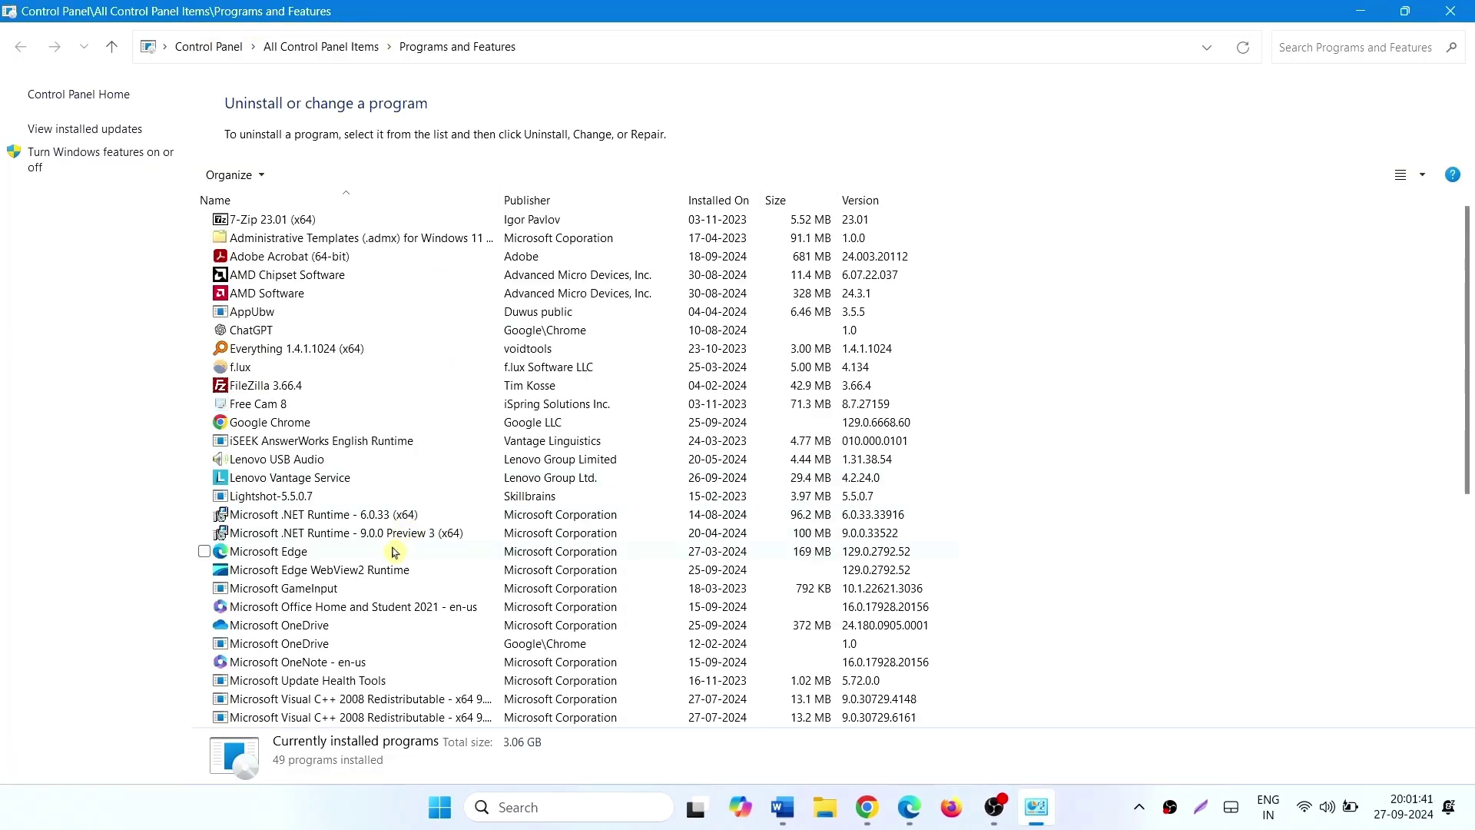
- Uninstall the Microsoft Corporation OneDrive entry from Programs and Features
{"action": "scroll", "coordinate": [394, 563], "scroll_direction": "down", "scroll_amount": 2}
{"action": "scroll", "coordinate": [394, 563], "scroll_direction": "down", "scroll_amount": 2}
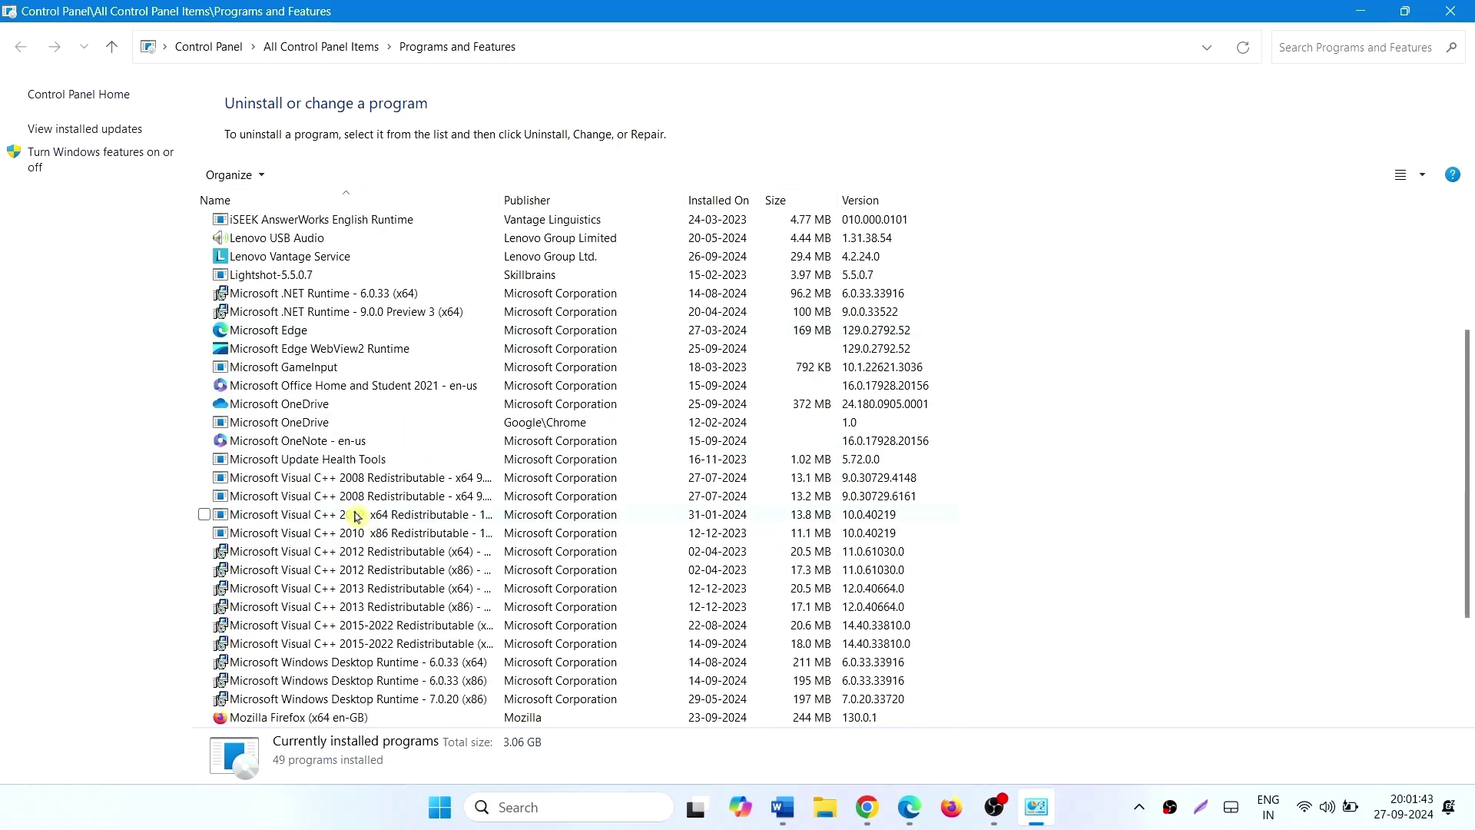
{"action": "left_click", "coordinate": [298, 424]}
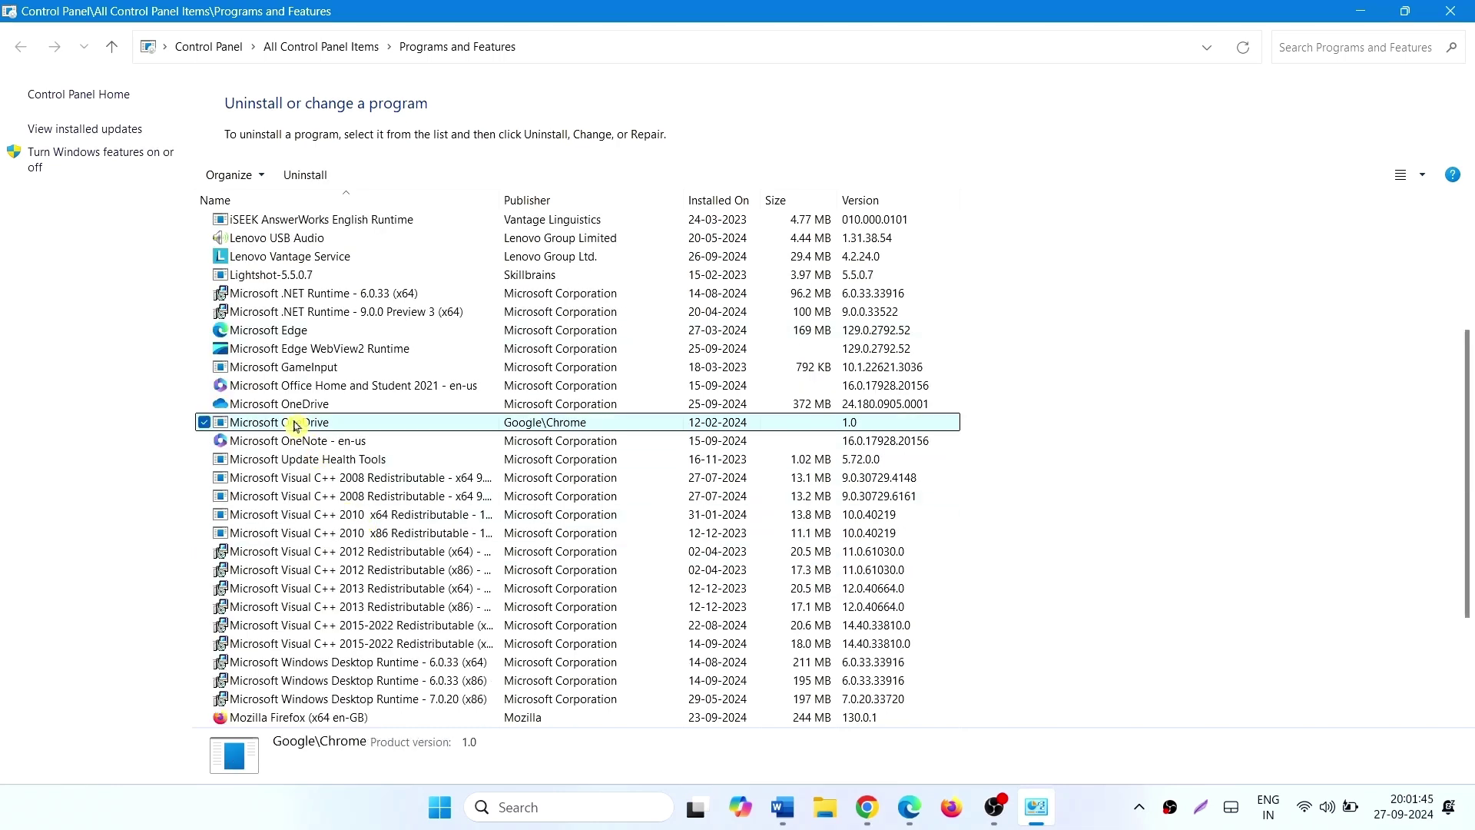
{"action": "right_click", "coordinate": [338, 406]}
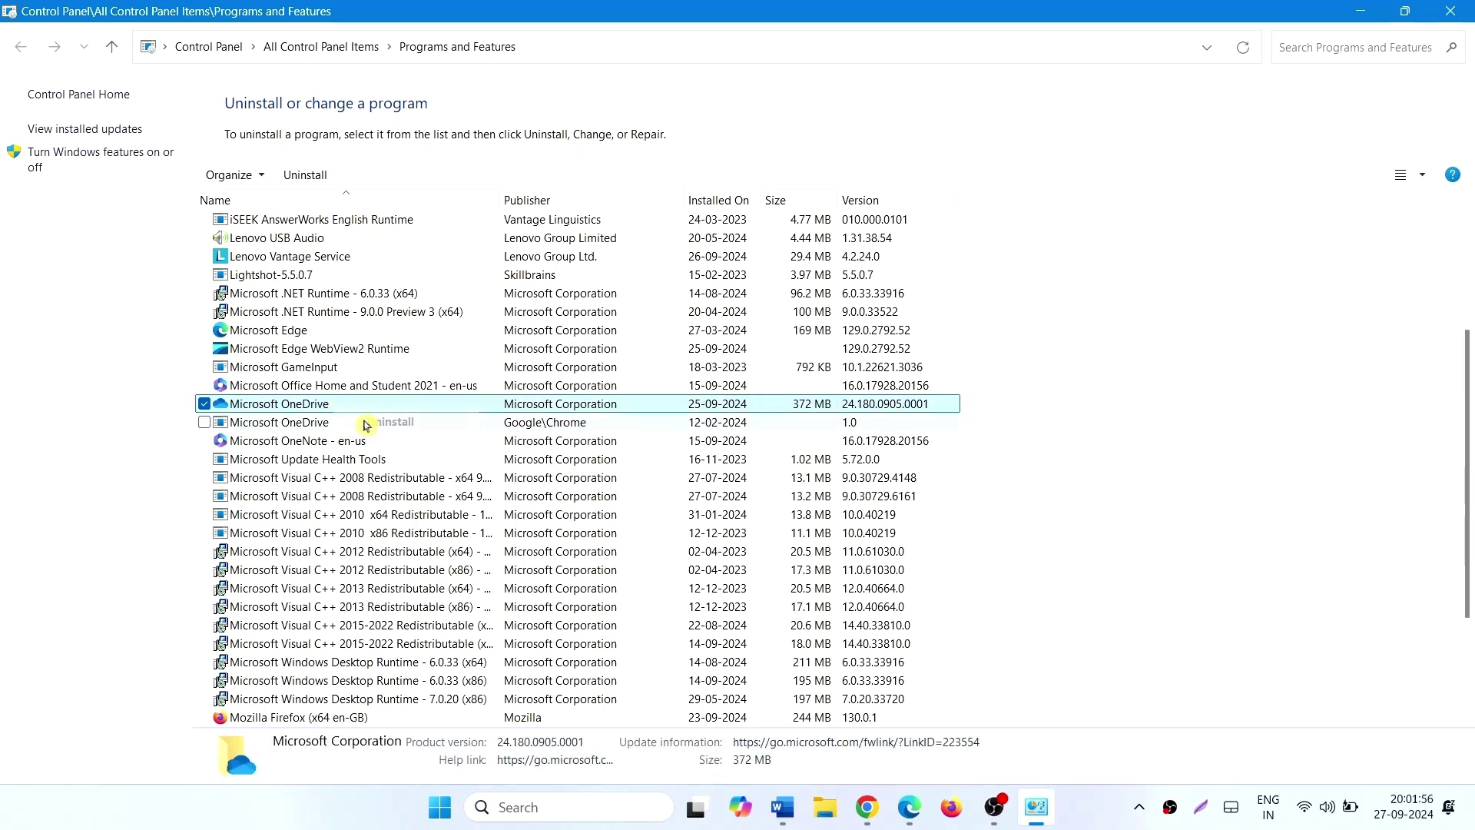
{"action": "left_click", "coordinate": [377, 422]}
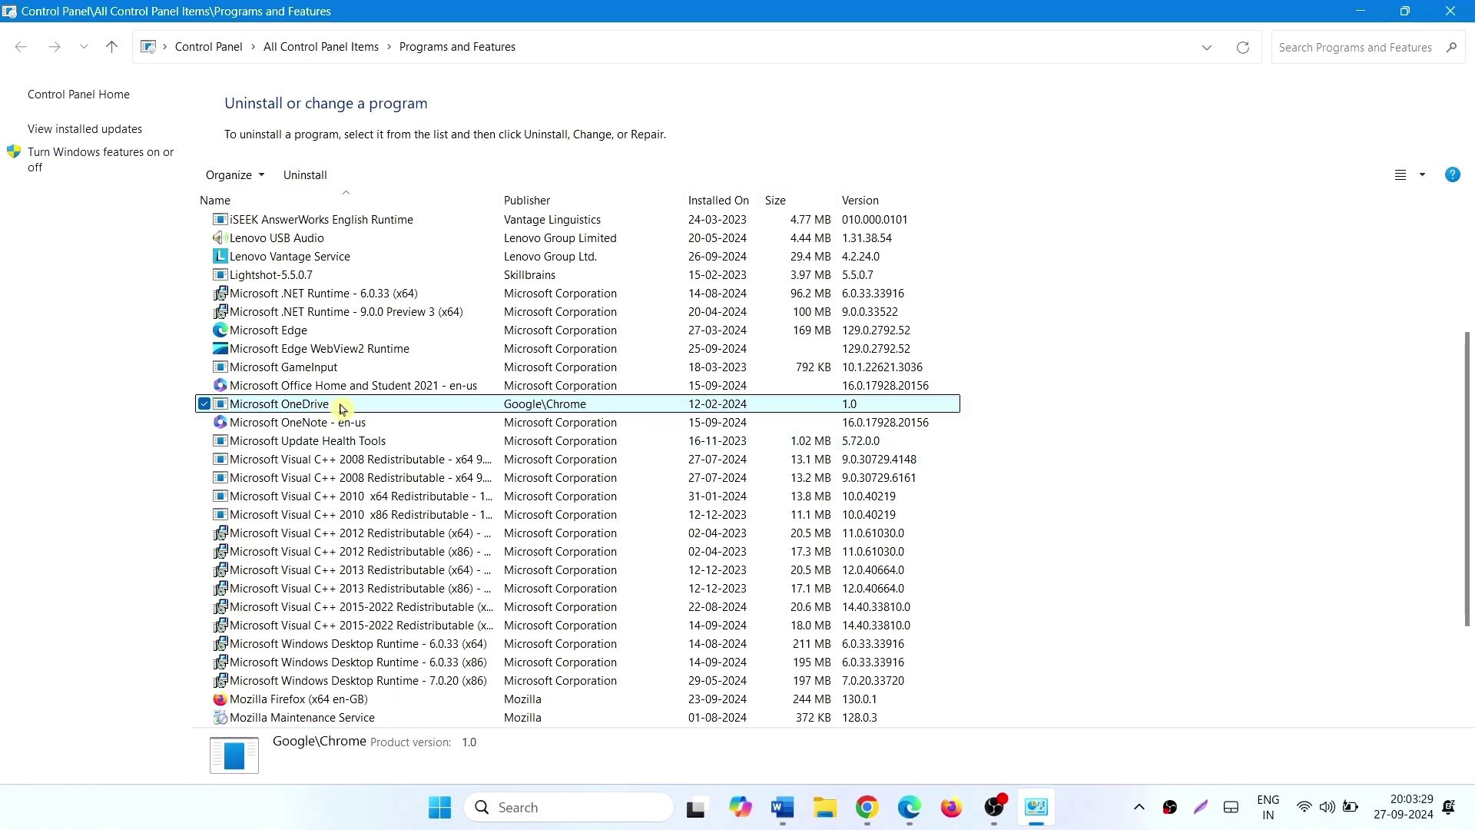
- Uninstall the Chrome Microsoft OneDrive app, also deleting its data from Chrome
{"action": "right_click", "coordinate": [343, 407]}
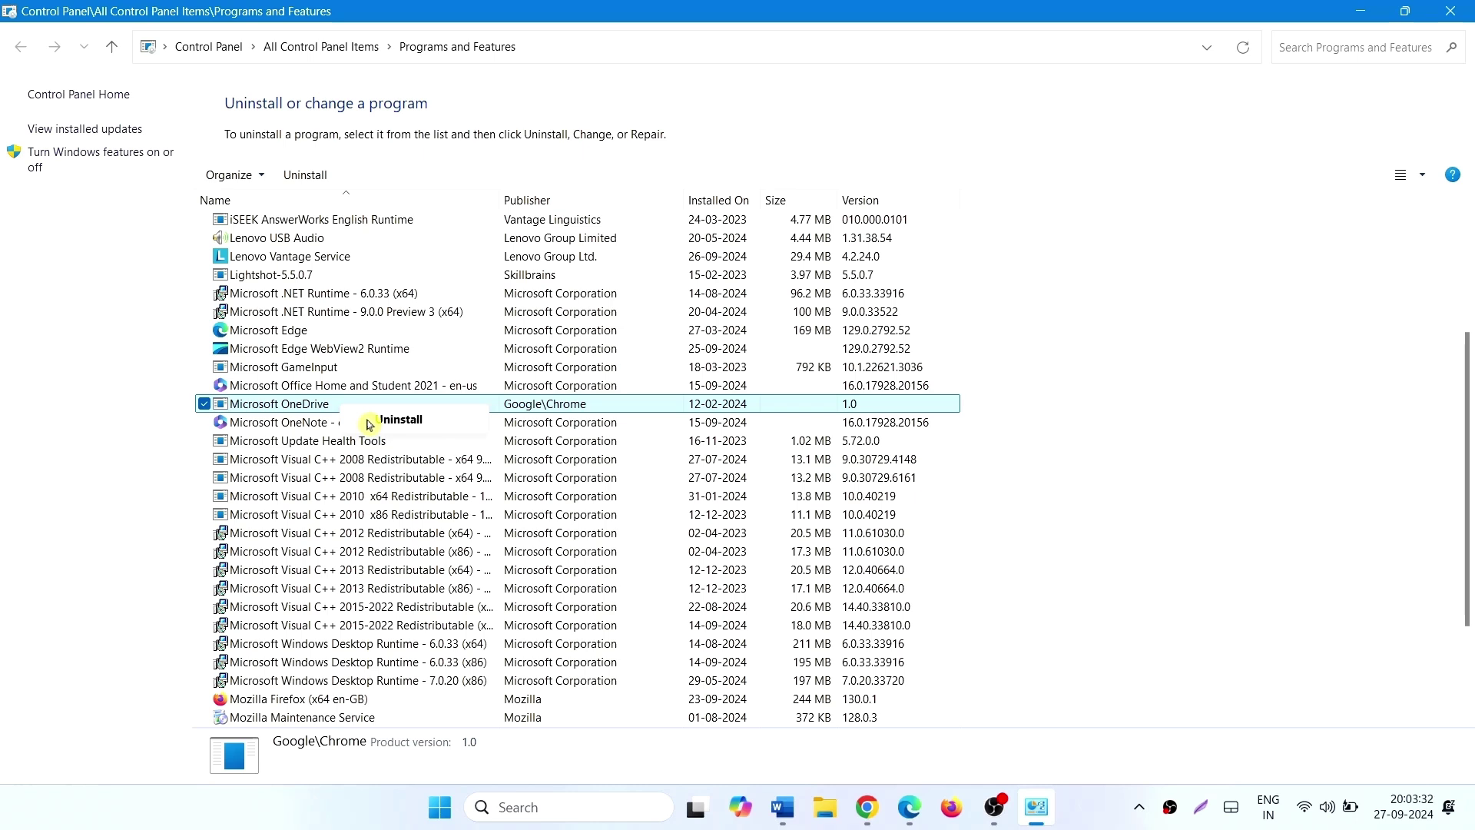
{"action": "left_click", "coordinate": [371, 421]}
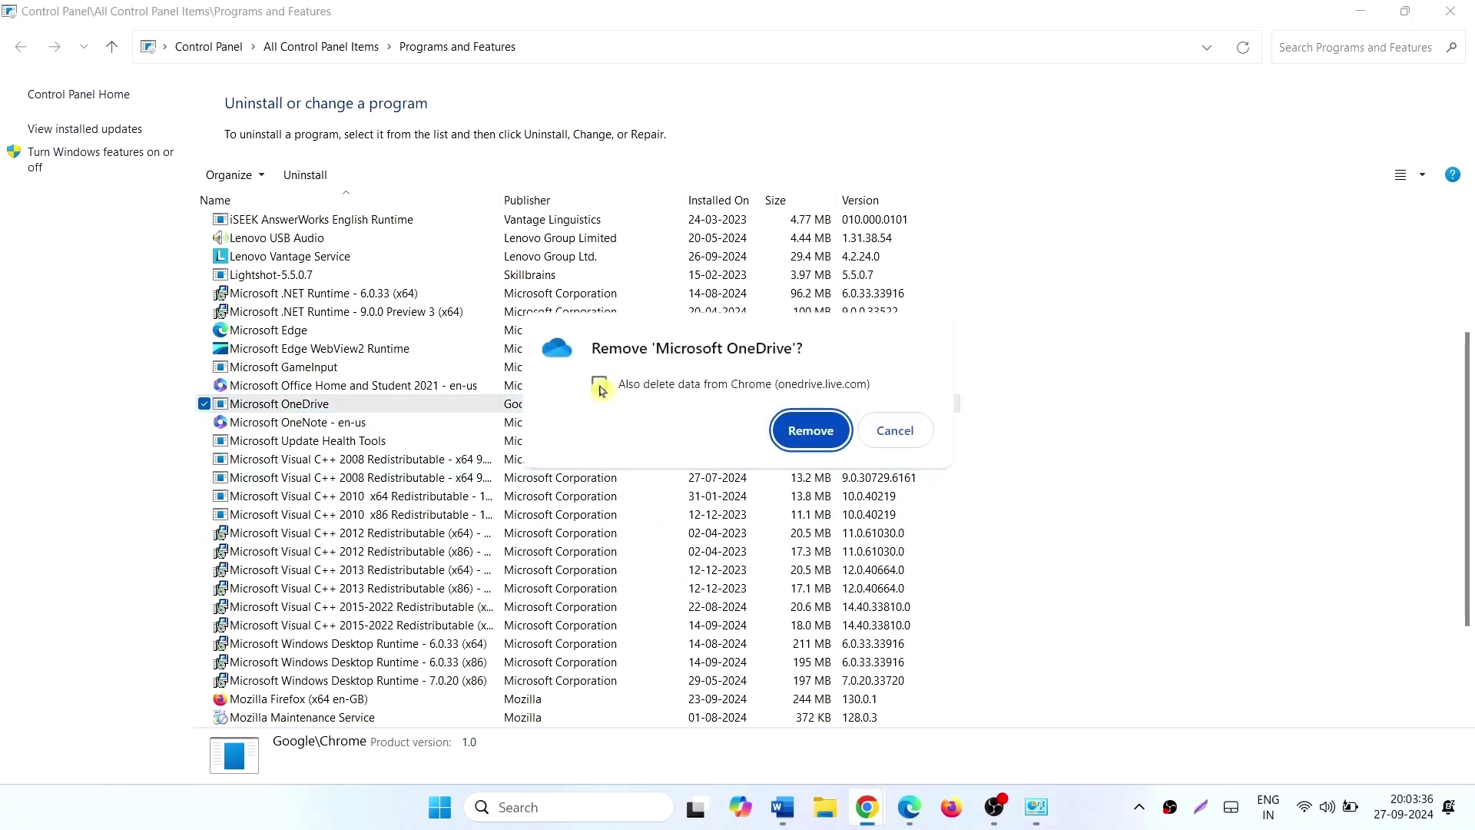
{"action": "left_click", "coordinate": [600, 386]}
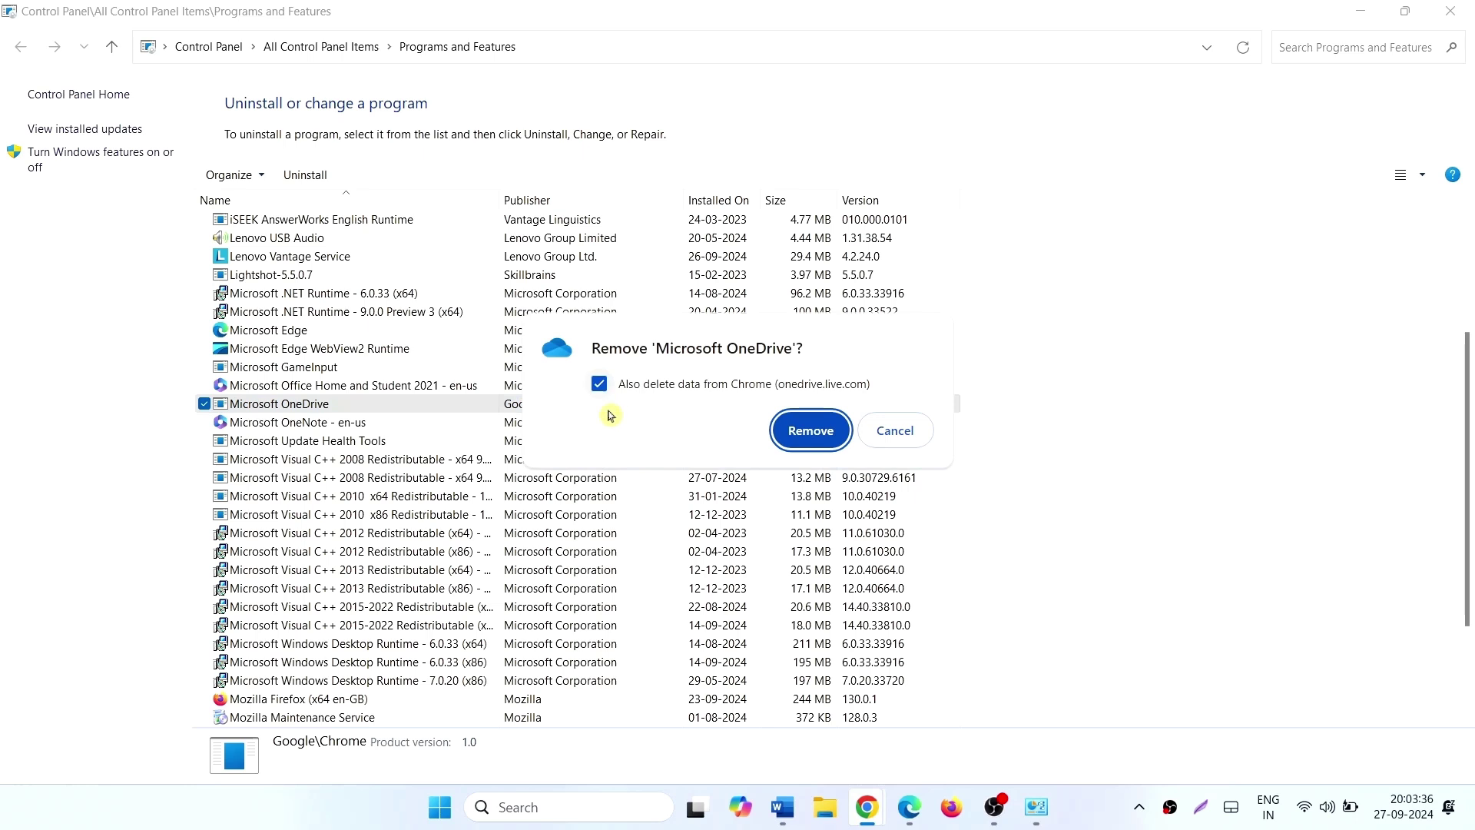
{"action": "left_click", "coordinate": [804, 437]}
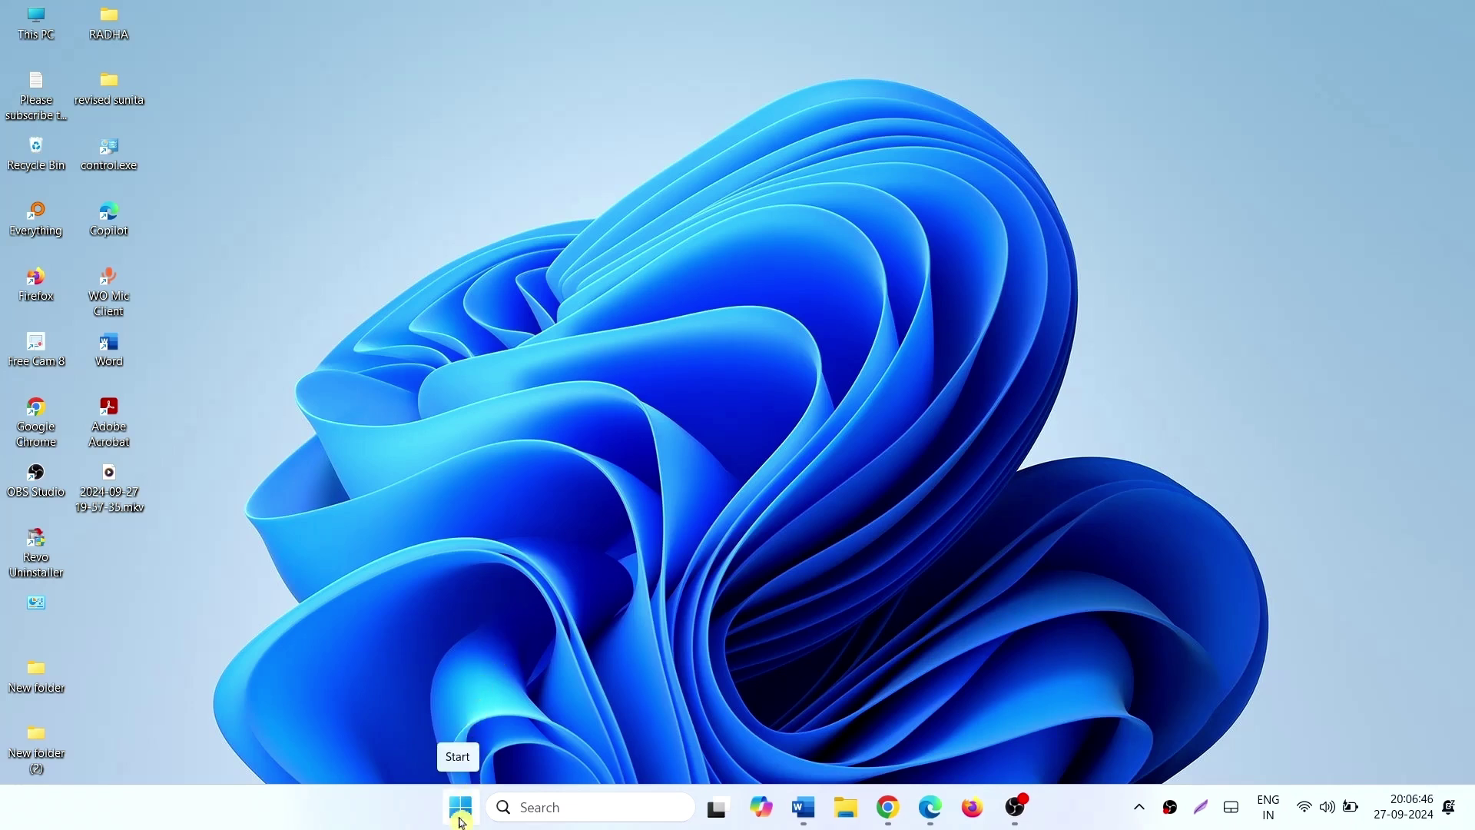
{"action": "left_click", "coordinate": [461, 820]}
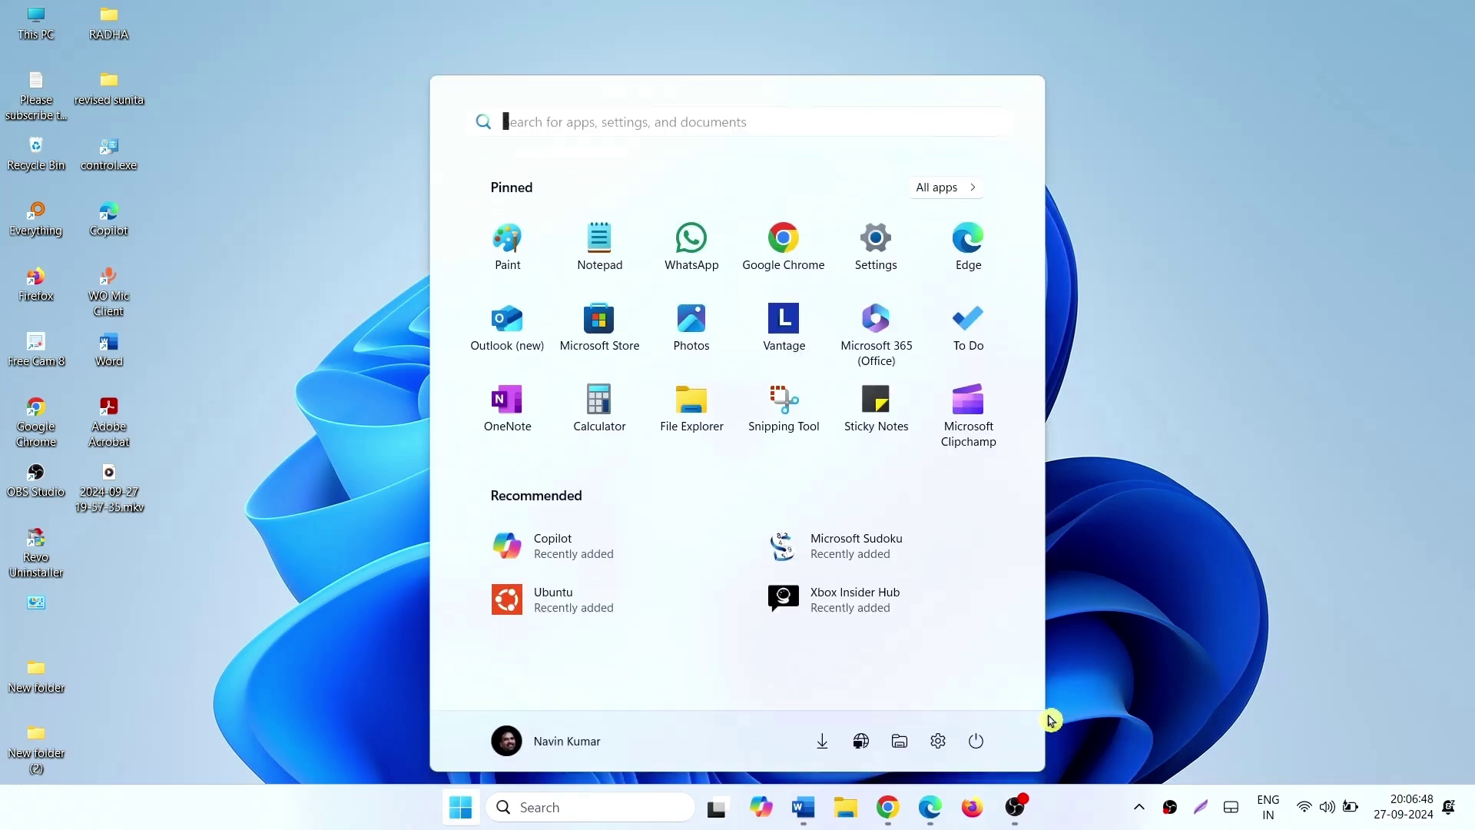
{"action": "left_click", "coordinate": [977, 743]}
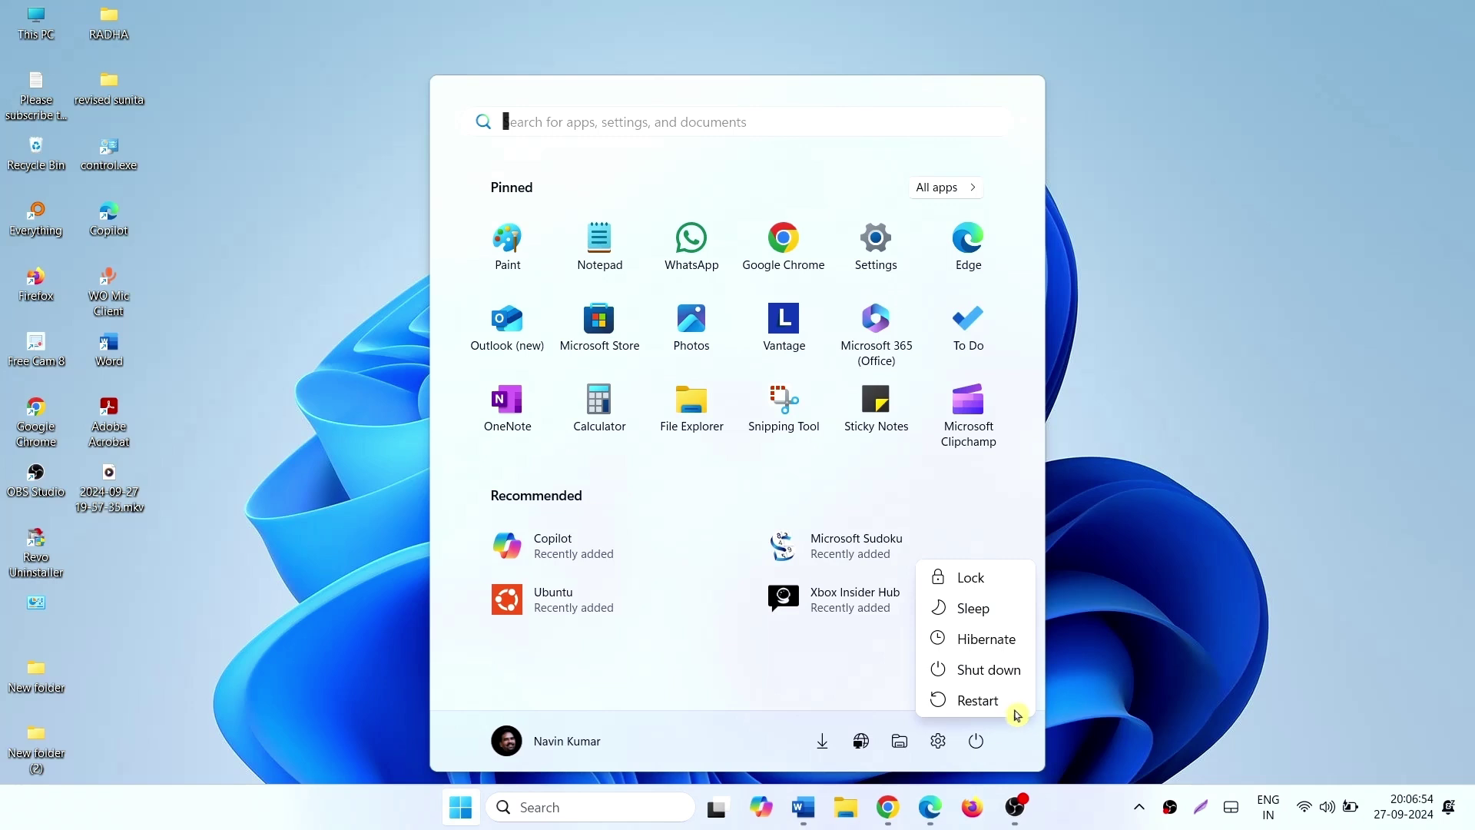
{"action": "key", "text": "Escape"}
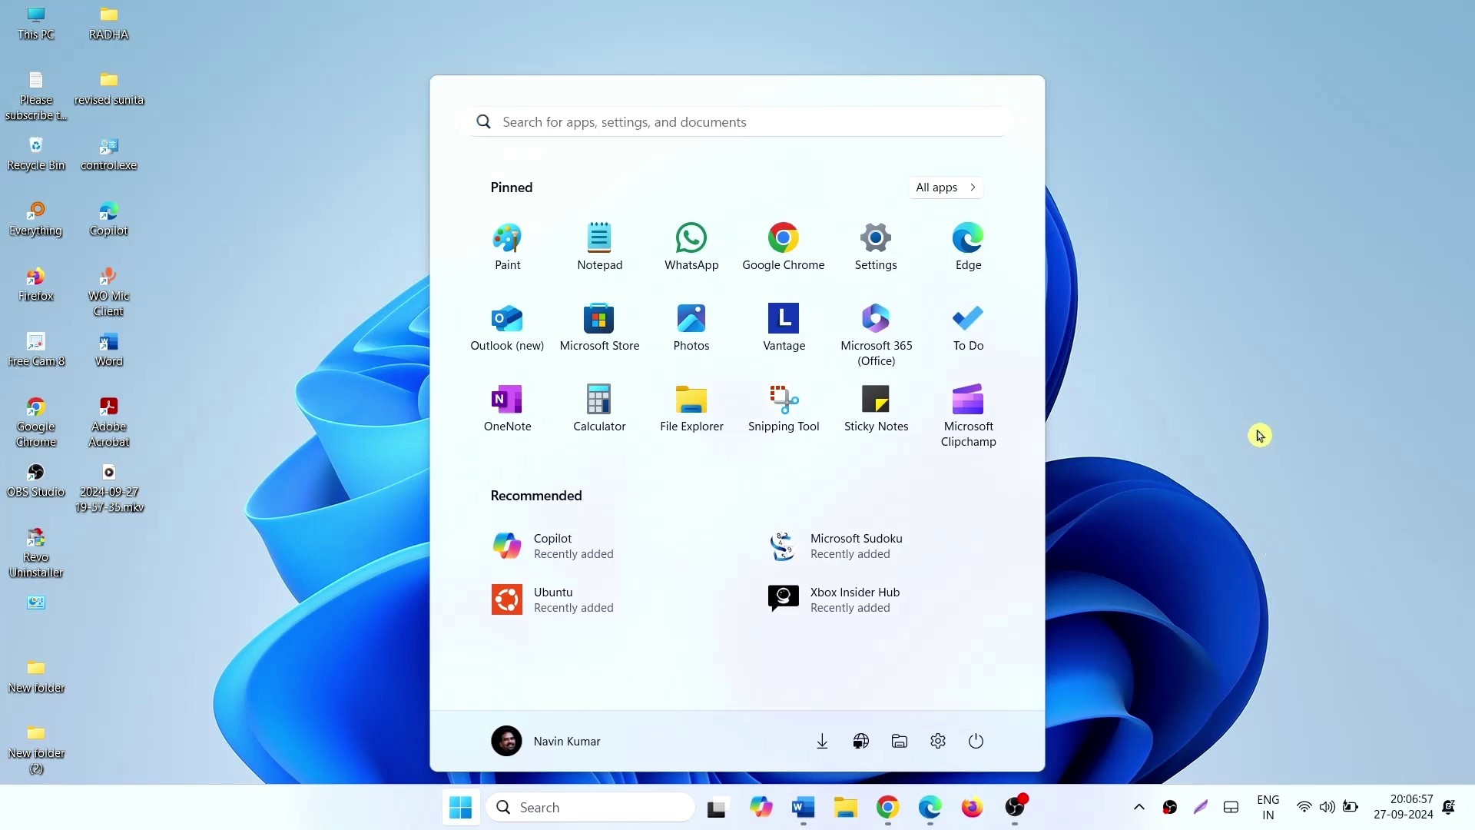
{"action": "key", "text": "Escape"}
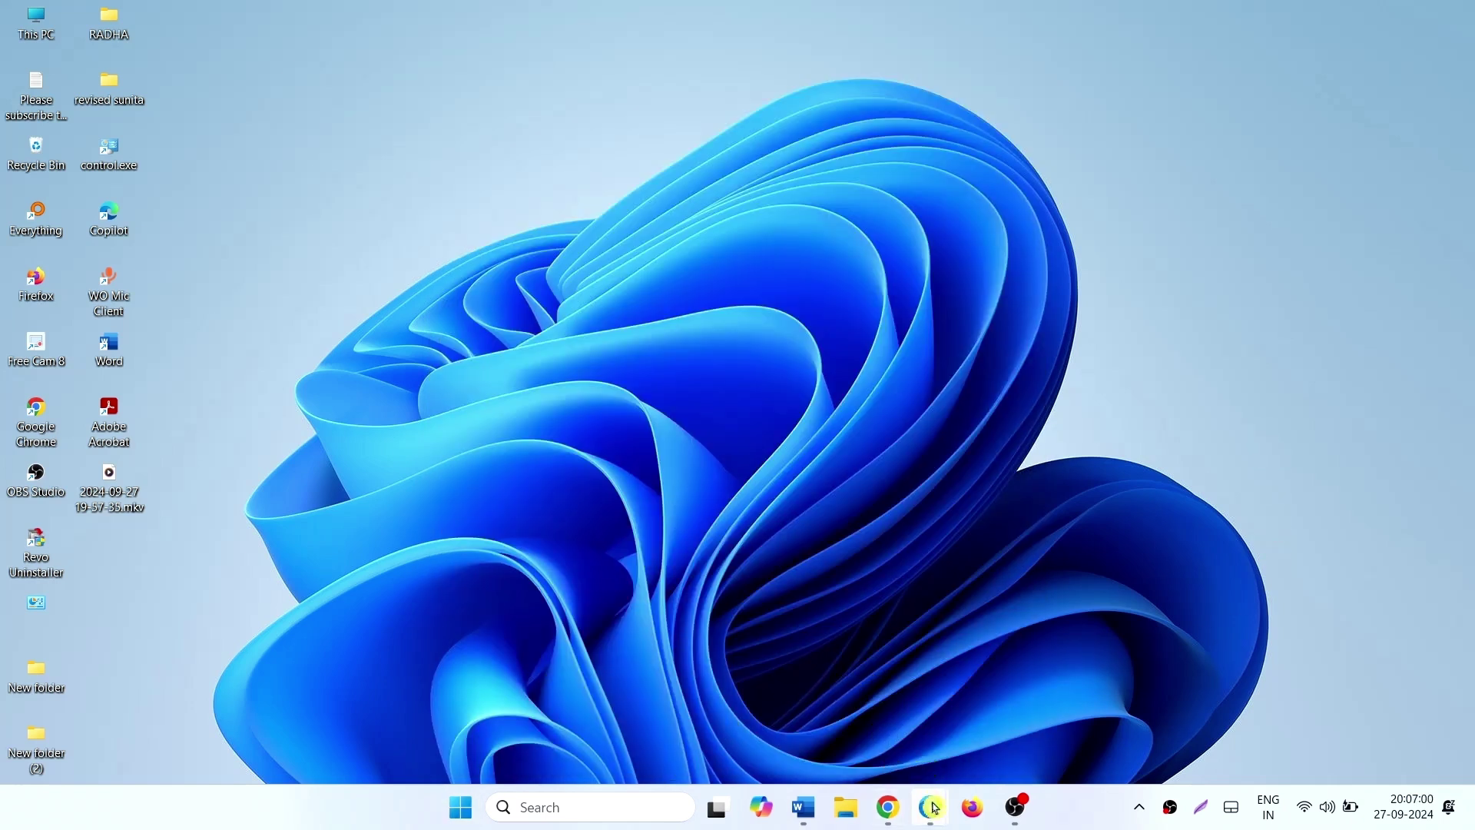
- In Edge, rerun the Bing search 'download microsoft onedrive' and scroll to the Download OneDrive result
{"action": "left_click", "coordinate": [931, 807]}
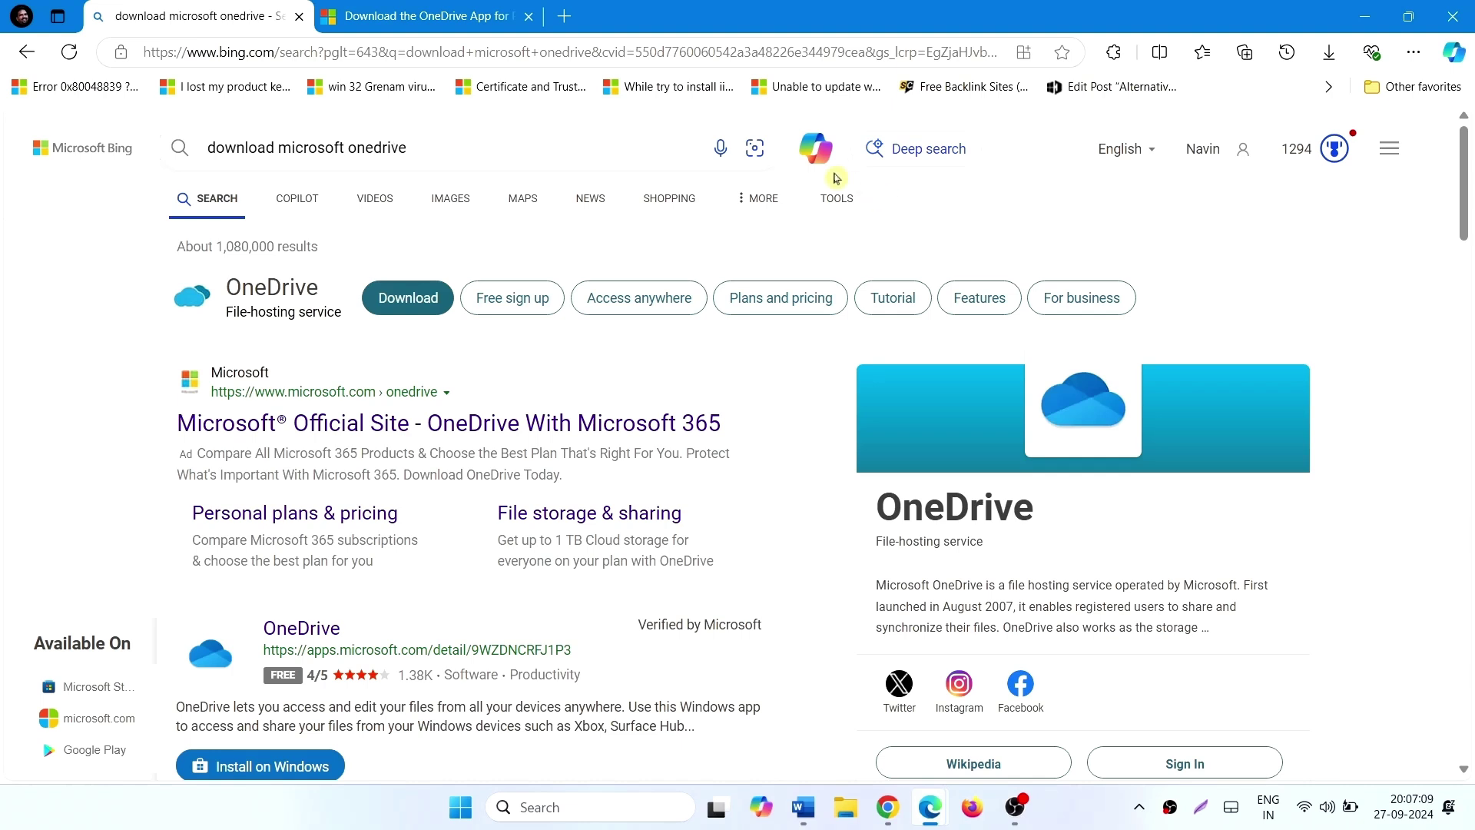
{"action": "left_click", "coordinate": [425, 147]}
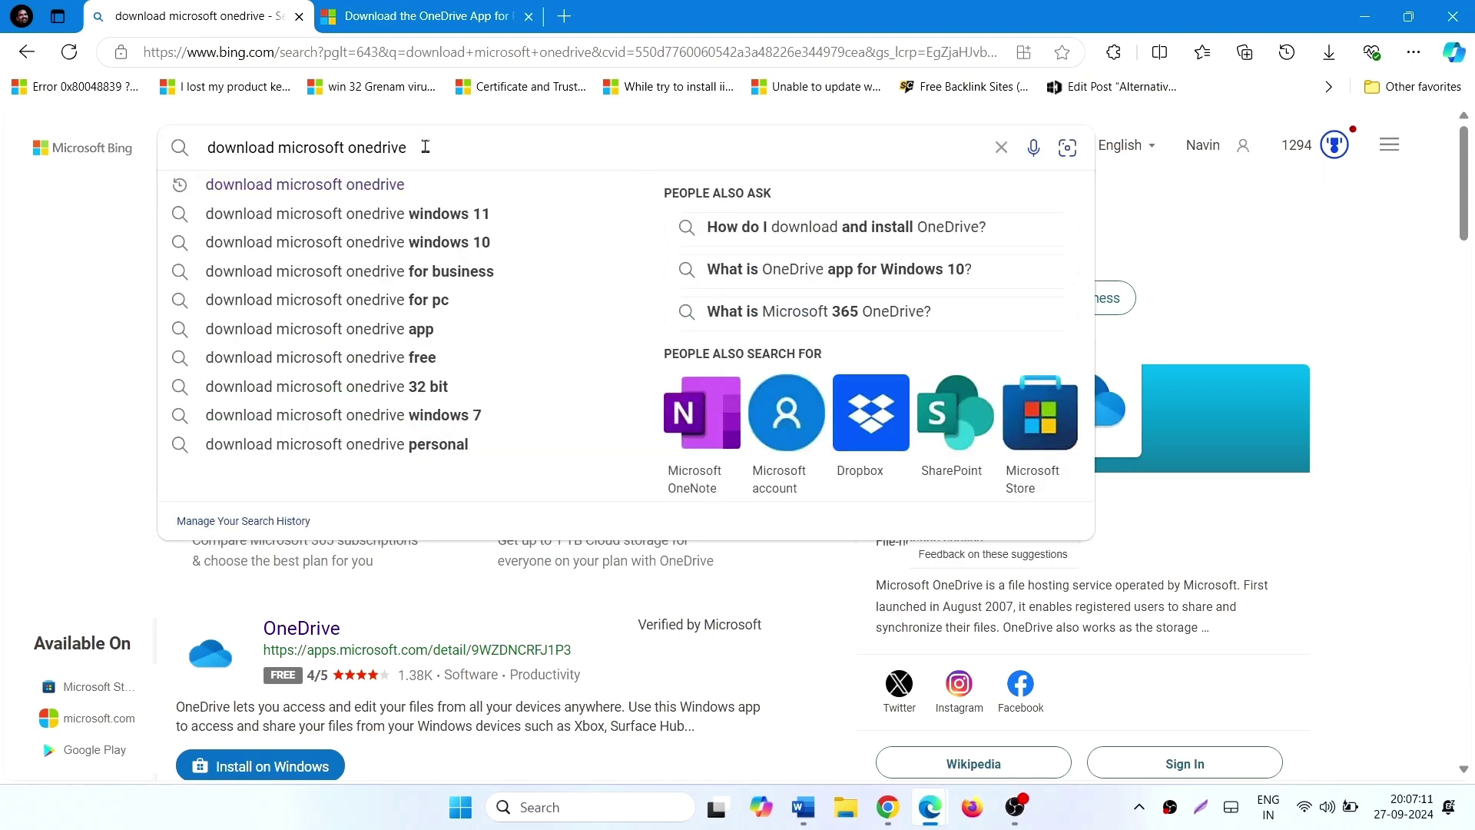
{"action": "left_click", "coordinate": [402, 188]}
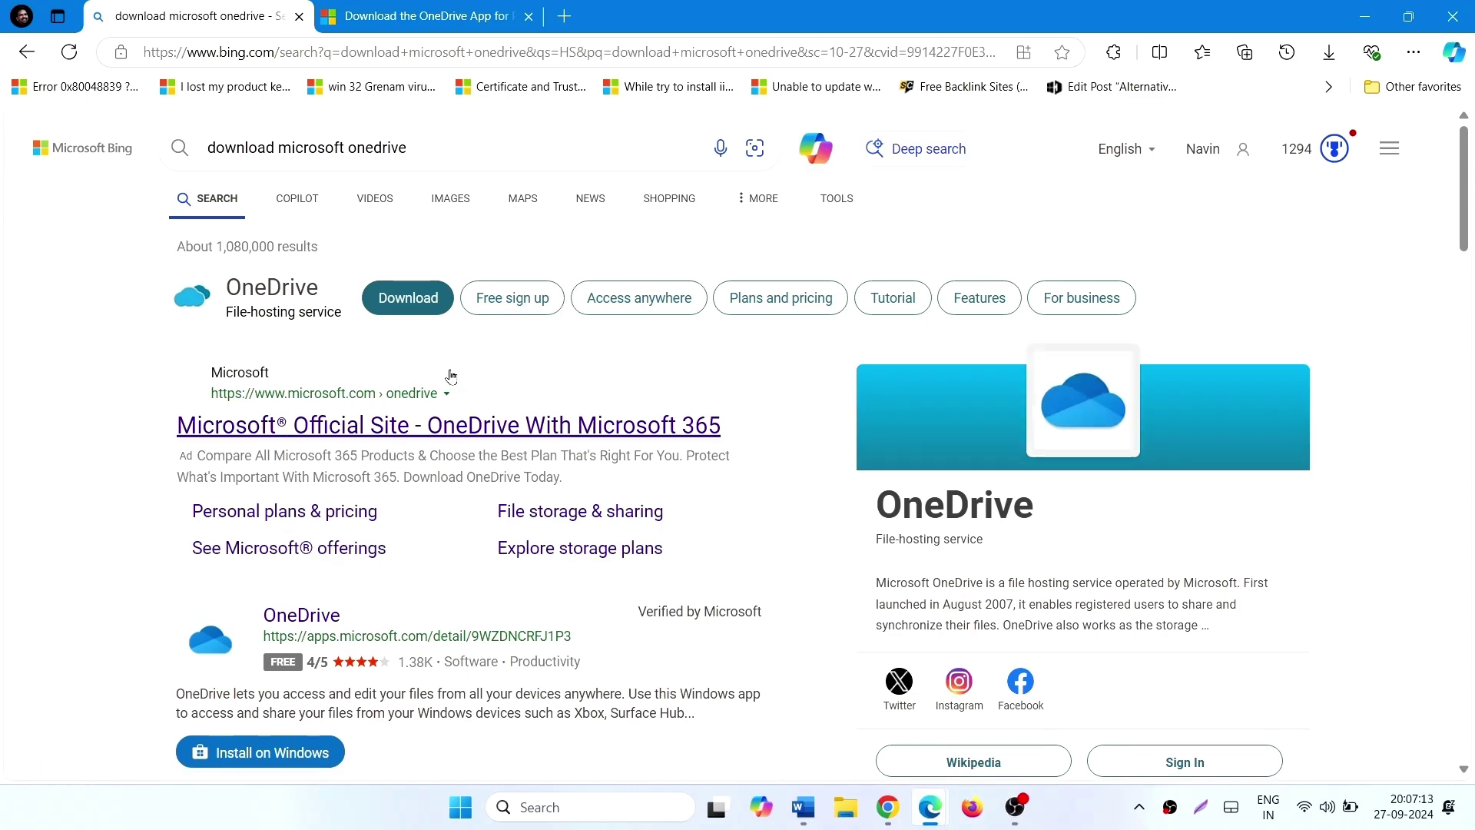
{"action": "scroll", "coordinate": [529, 495], "scroll_direction": "down", "scroll_amount": 3}
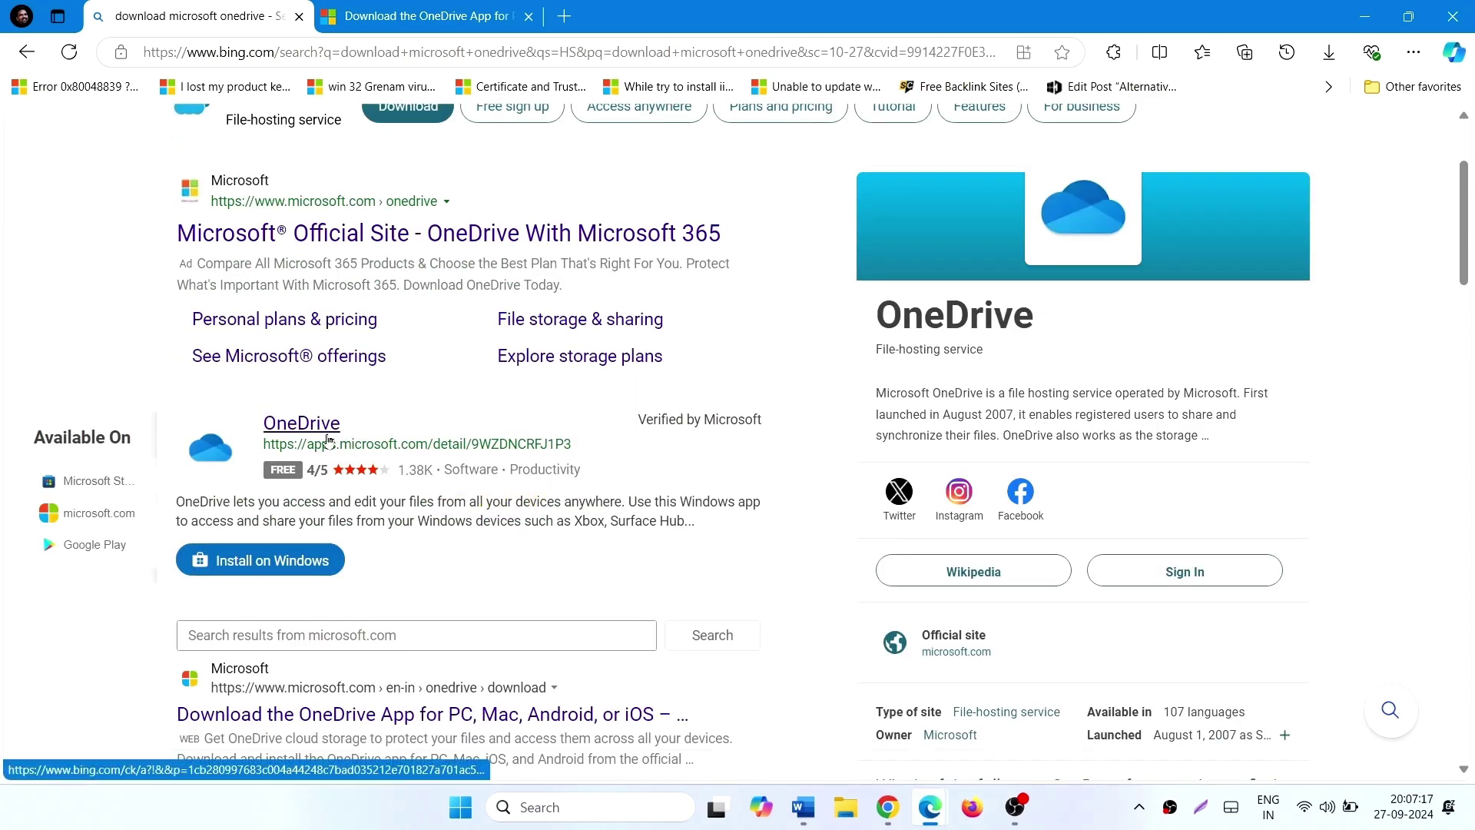
{"action": "scroll", "coordinate": [428, 452], "scroll_direction": "down", "scroll_amount": 5}
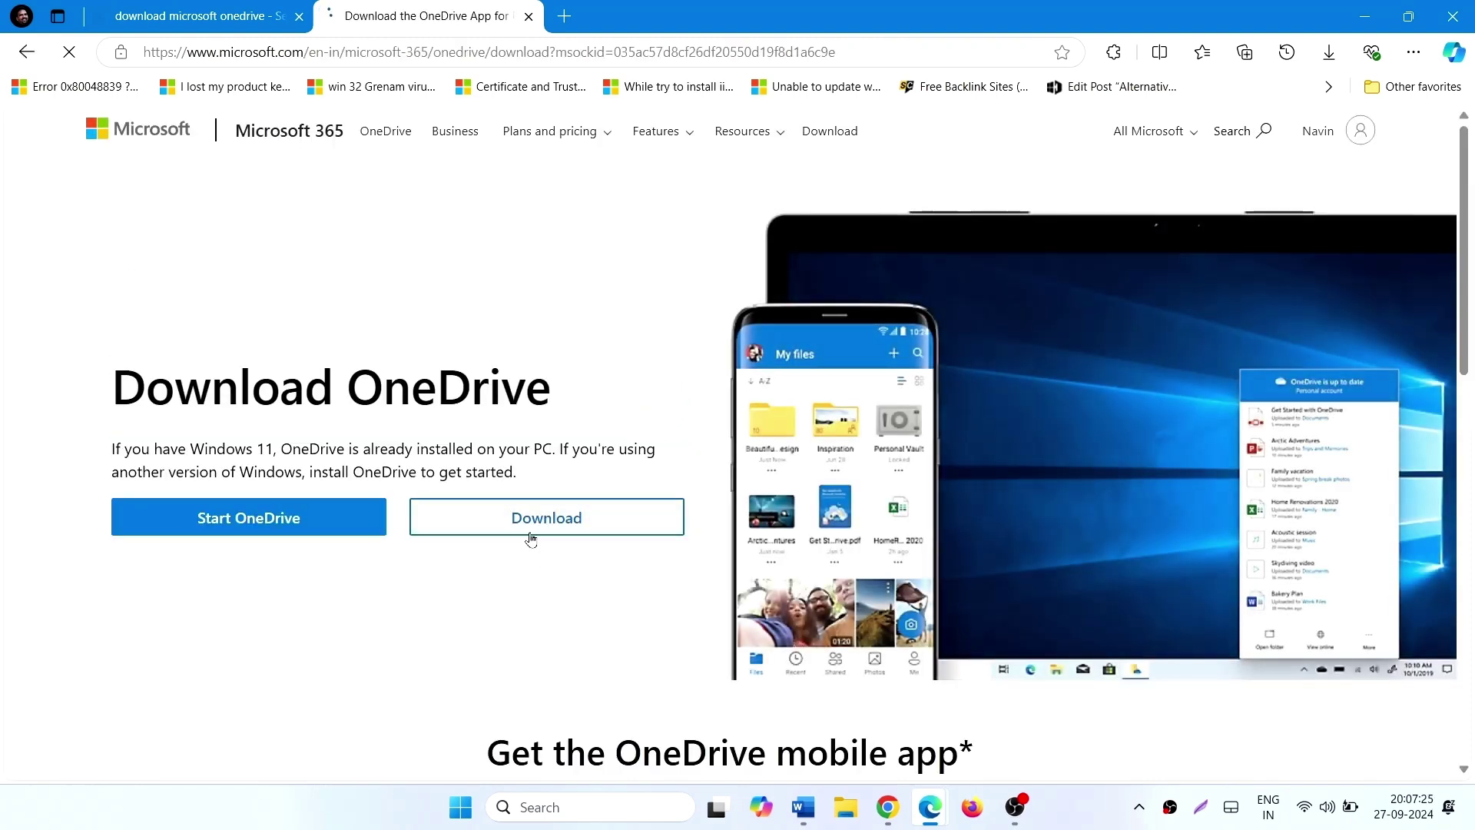
- Download OneDriveSetup.exe, remove two stale Downloads entries, and open the installer
{"action": "left_click", "coordinate": [521, 525]}
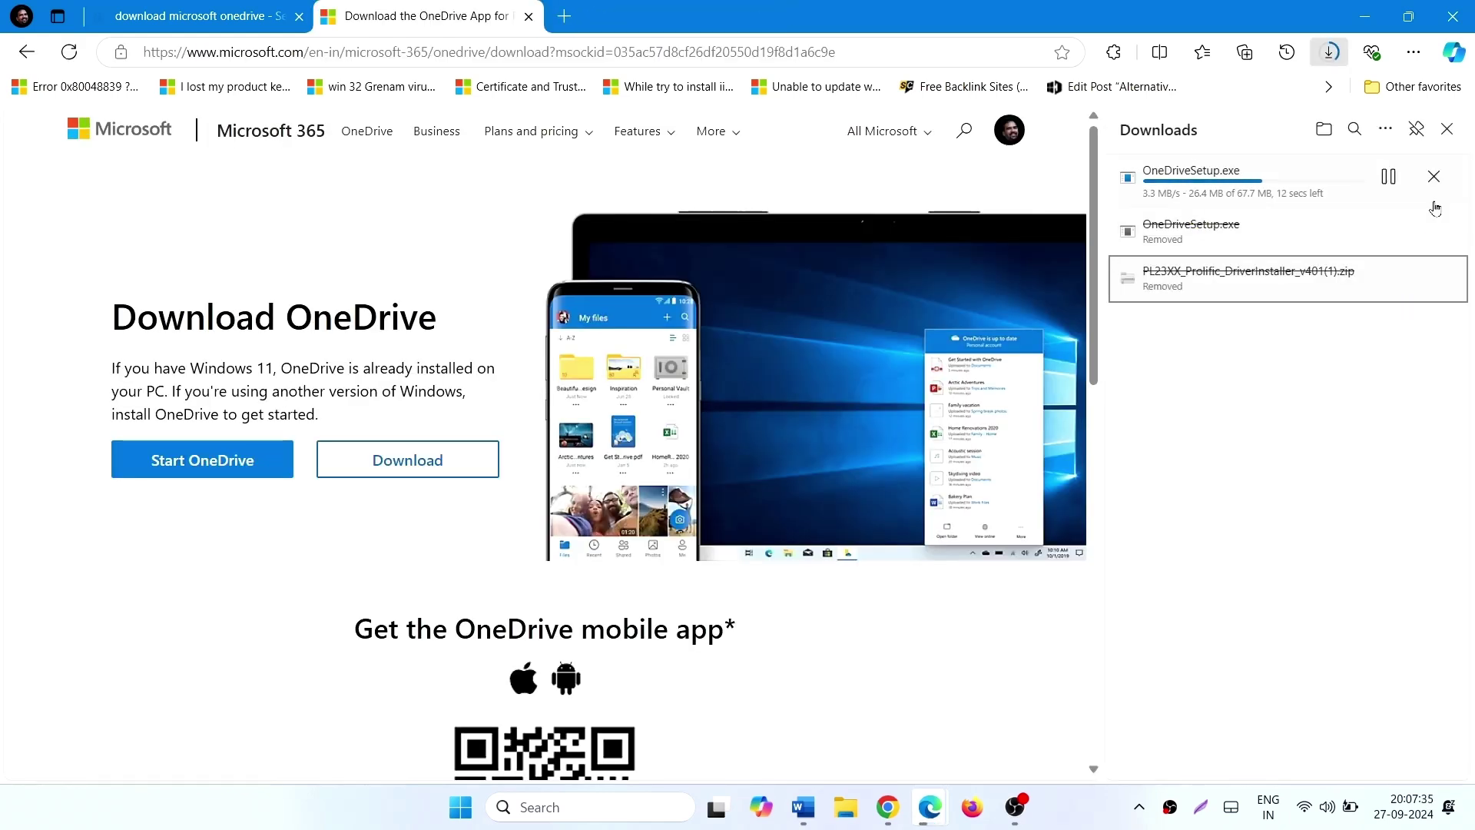
{"action": "right_click", "coordinate": [1160, 231]}
{"action": "left_click", "coordinate": [1179, 307]}
{"action": "right_click", "coordinate": [1172, 231]}
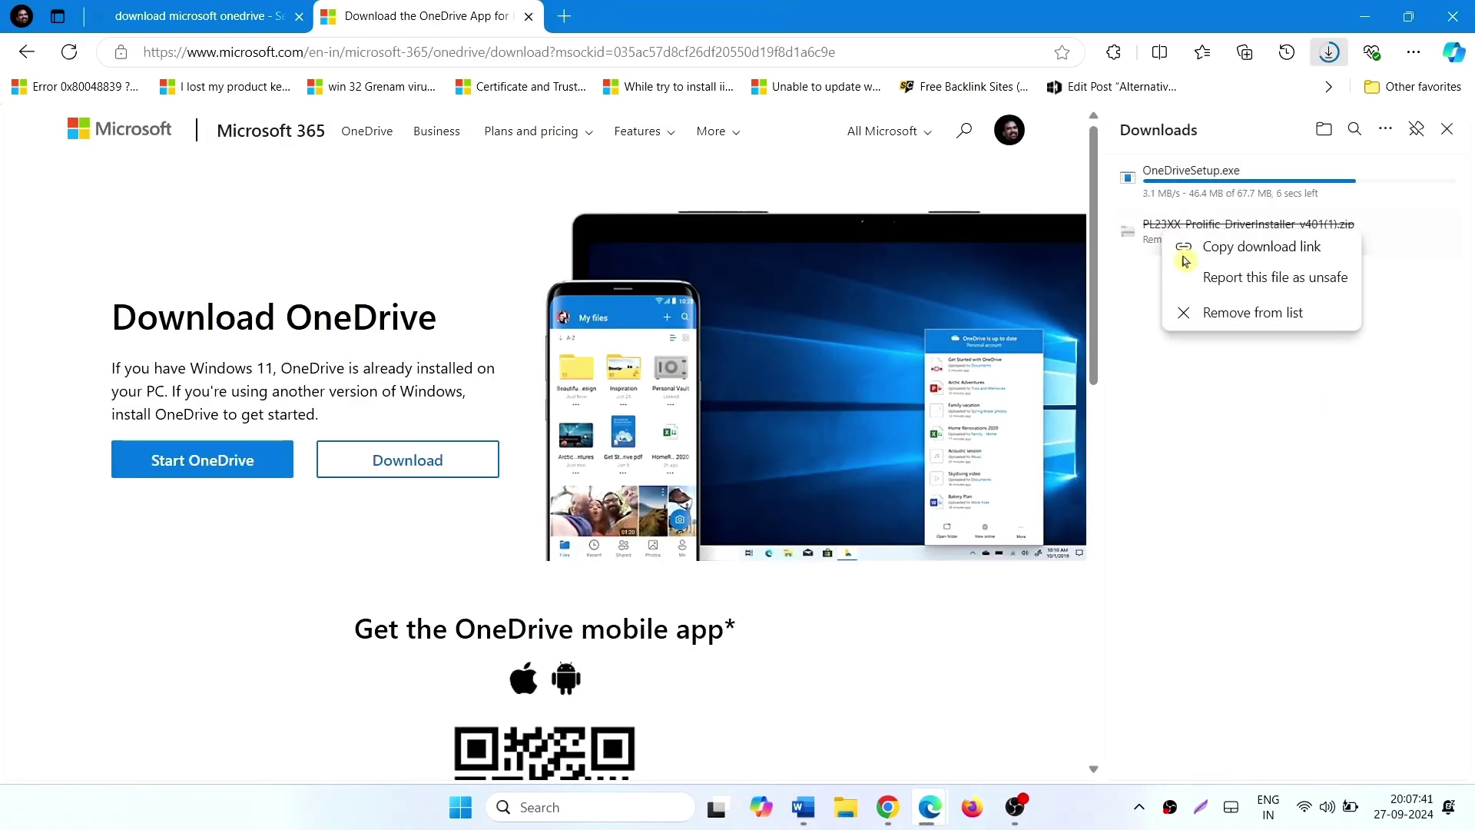
{"action": "left_click", "coordinate": [1207, 315]}
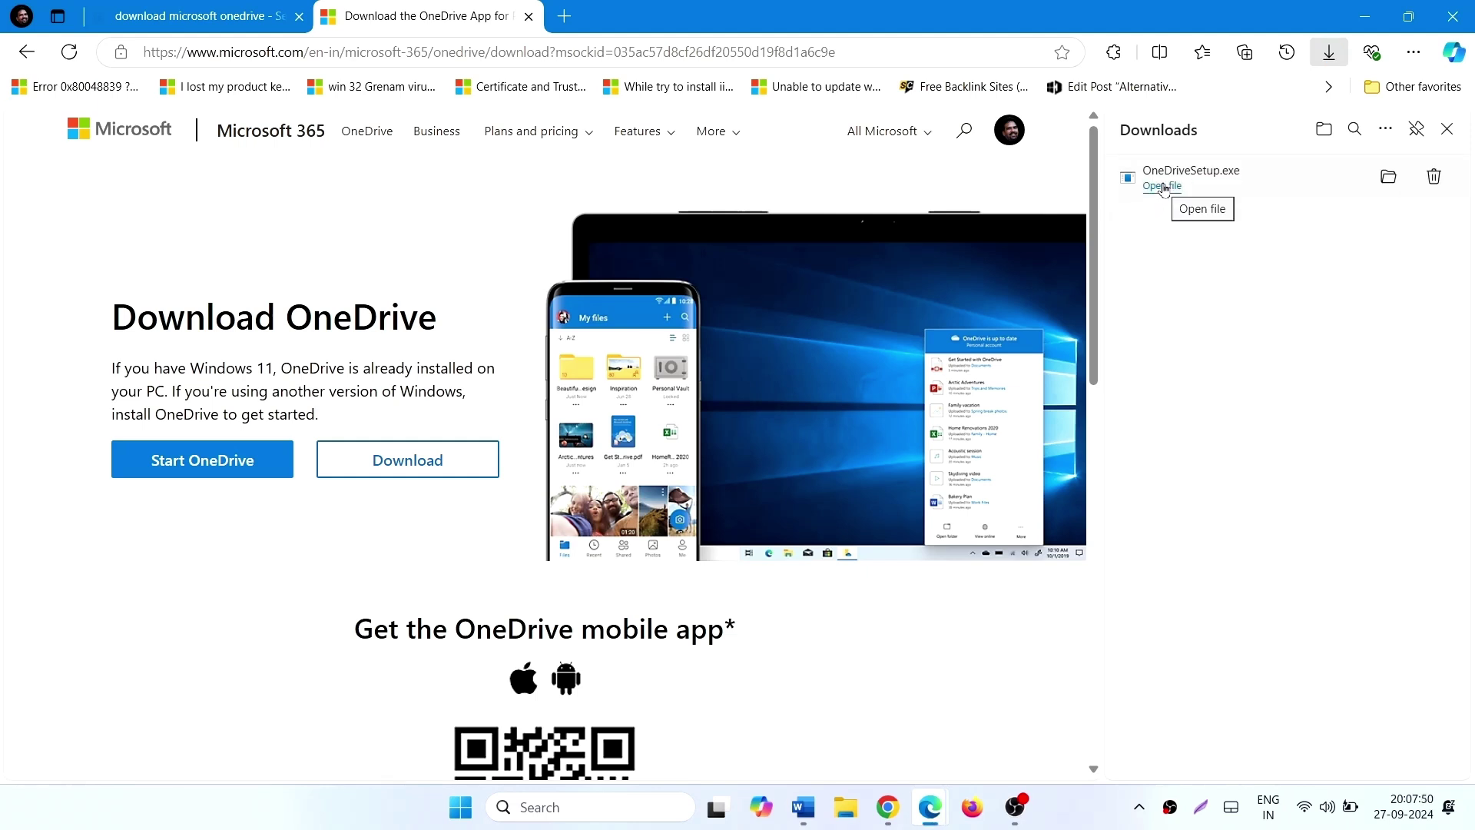
{"action": "left_click", "coordinate": [1164, 188]}
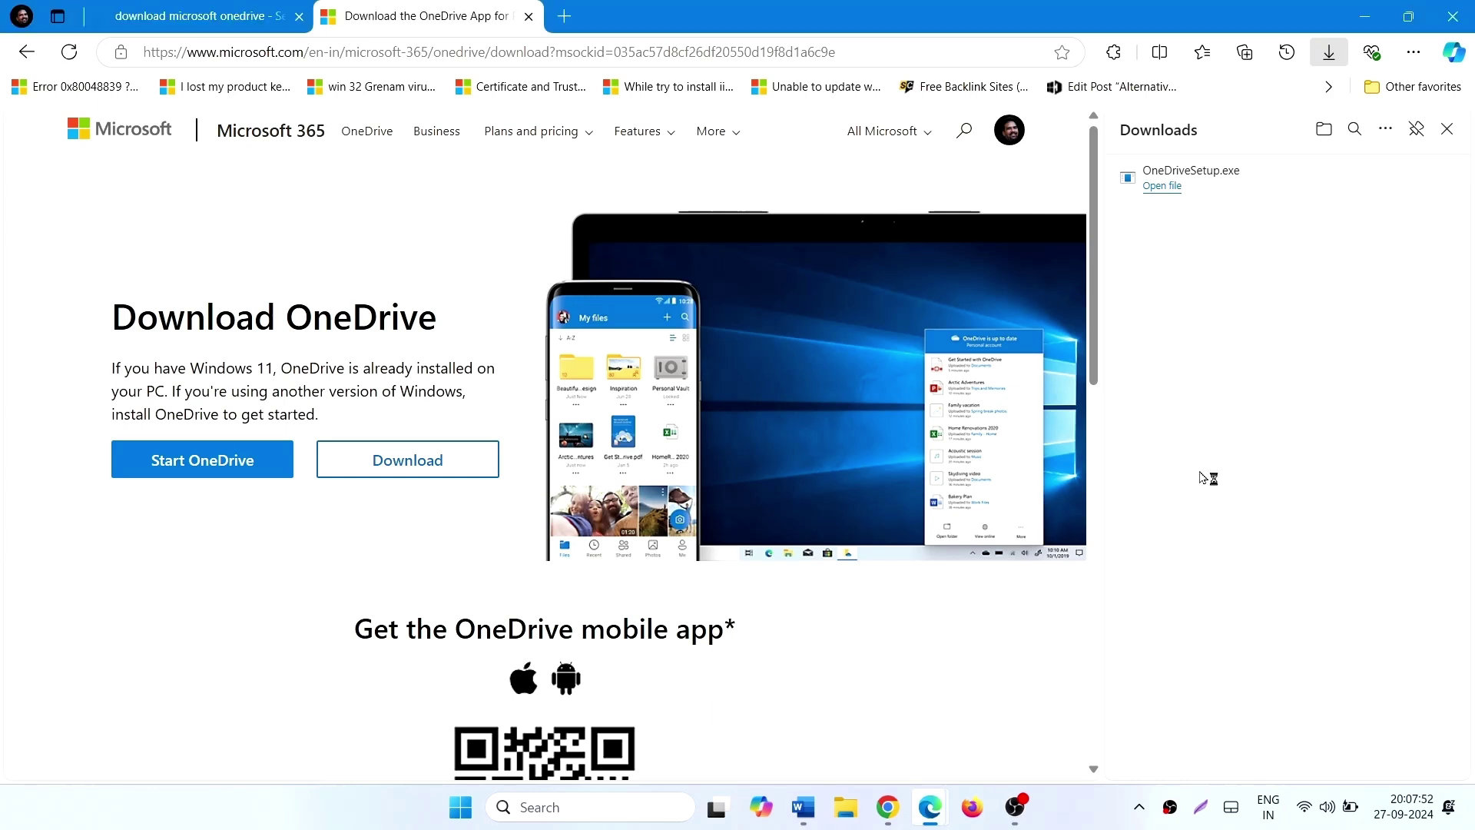